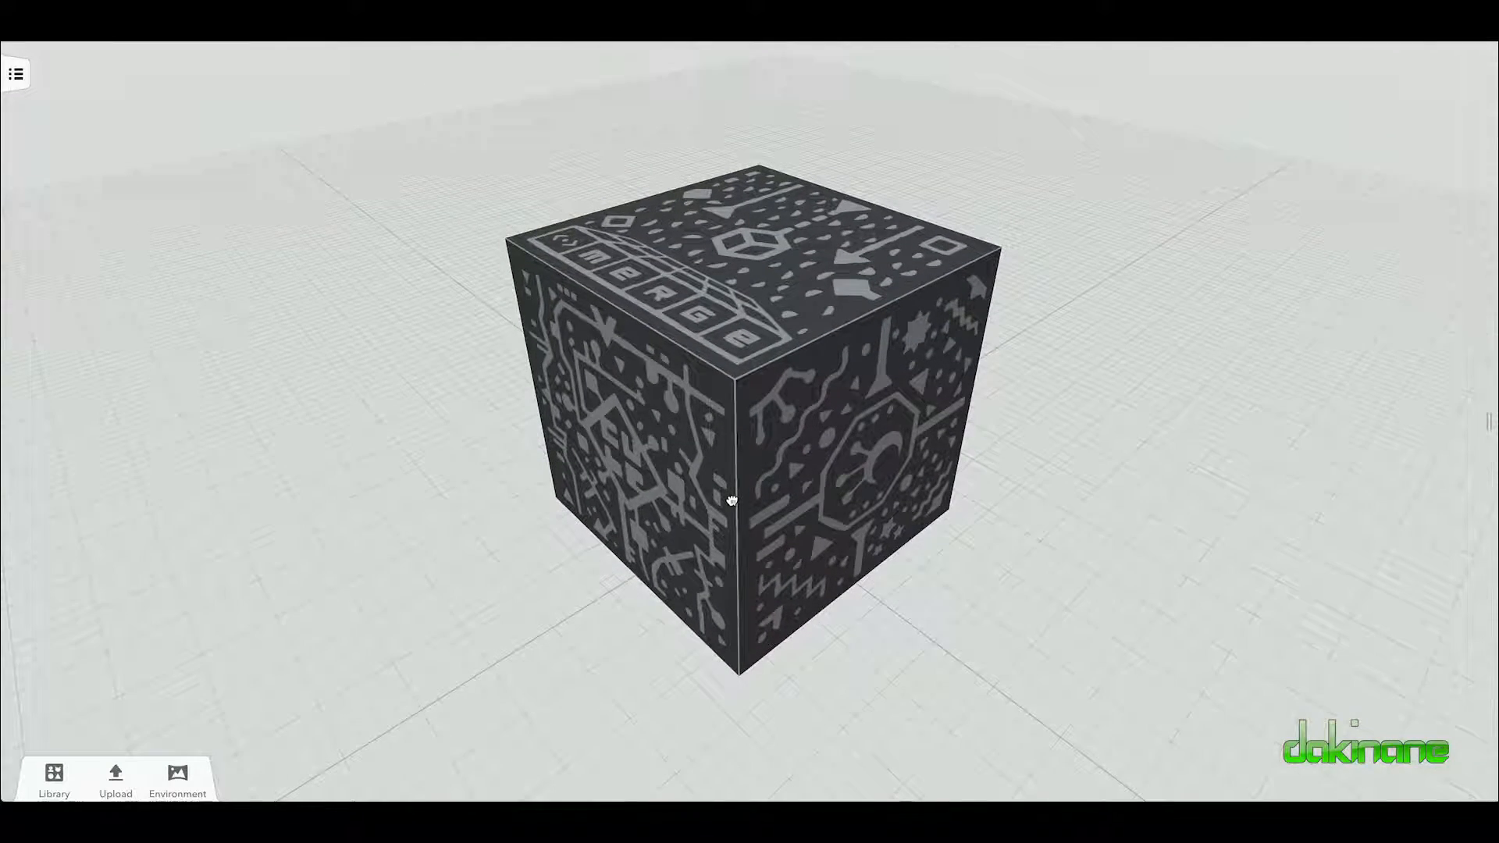
# Step: Review the scene list and the cube's position and rotation settings
pyautogui.moveTo(734, 275); pyautogui.dragTo(258, 246)
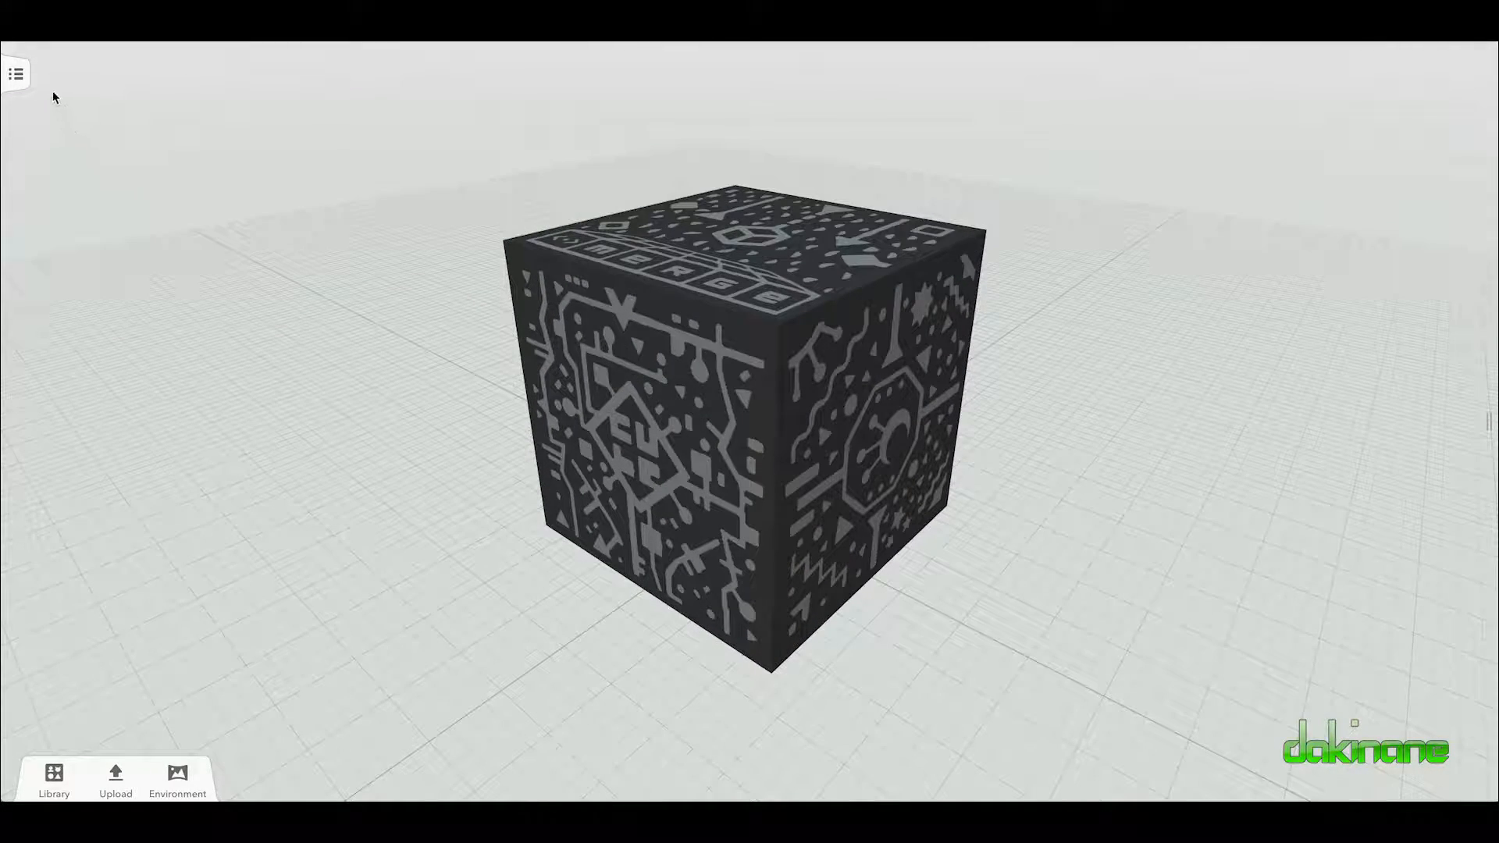
pyautogui.click(20, 80)
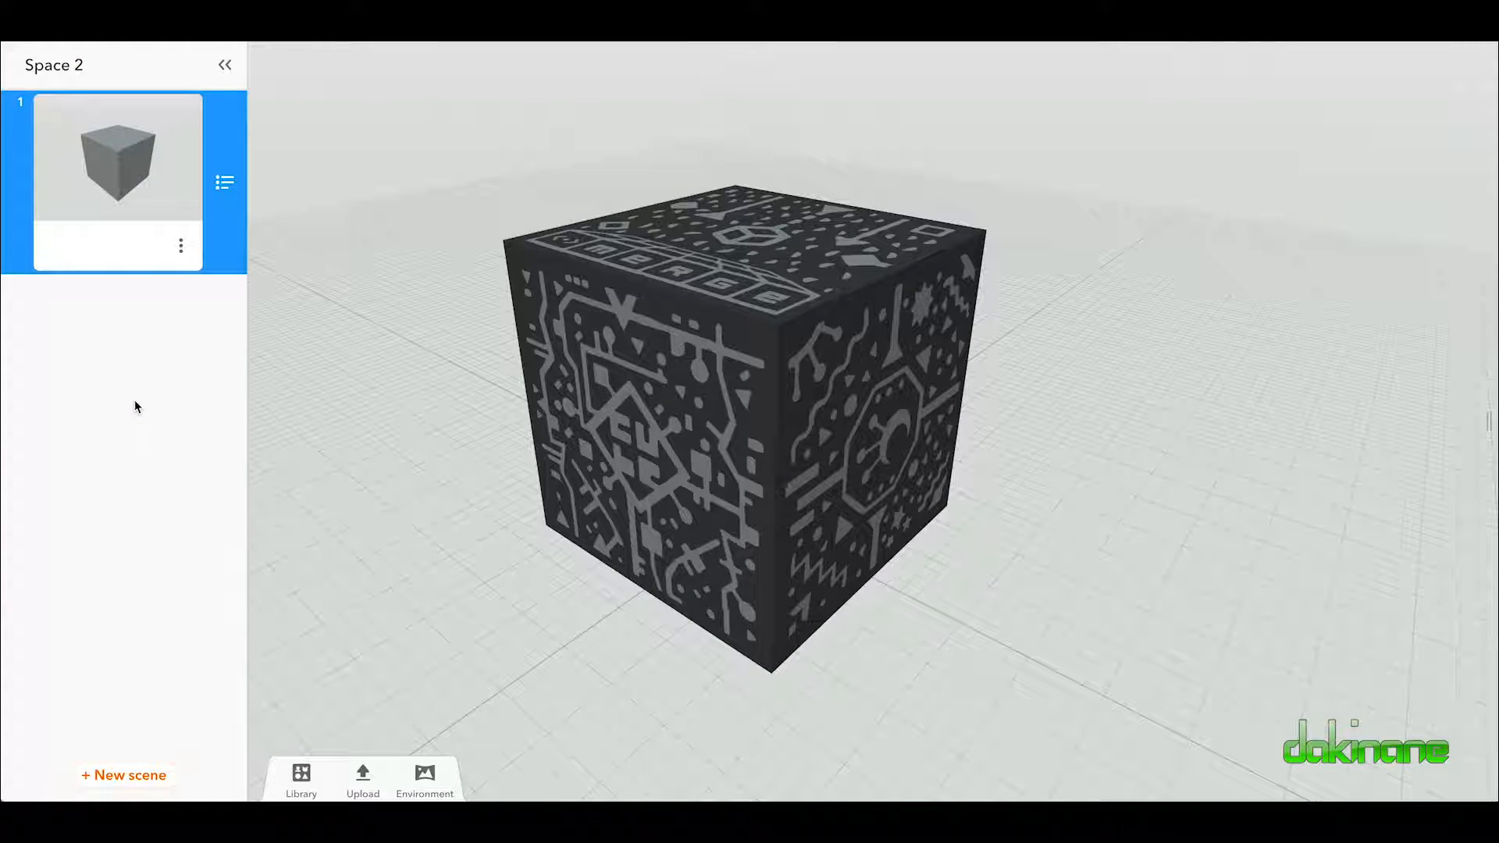
pyautogui.click(229, 72)
pyautogui.rightClick(731, 275)
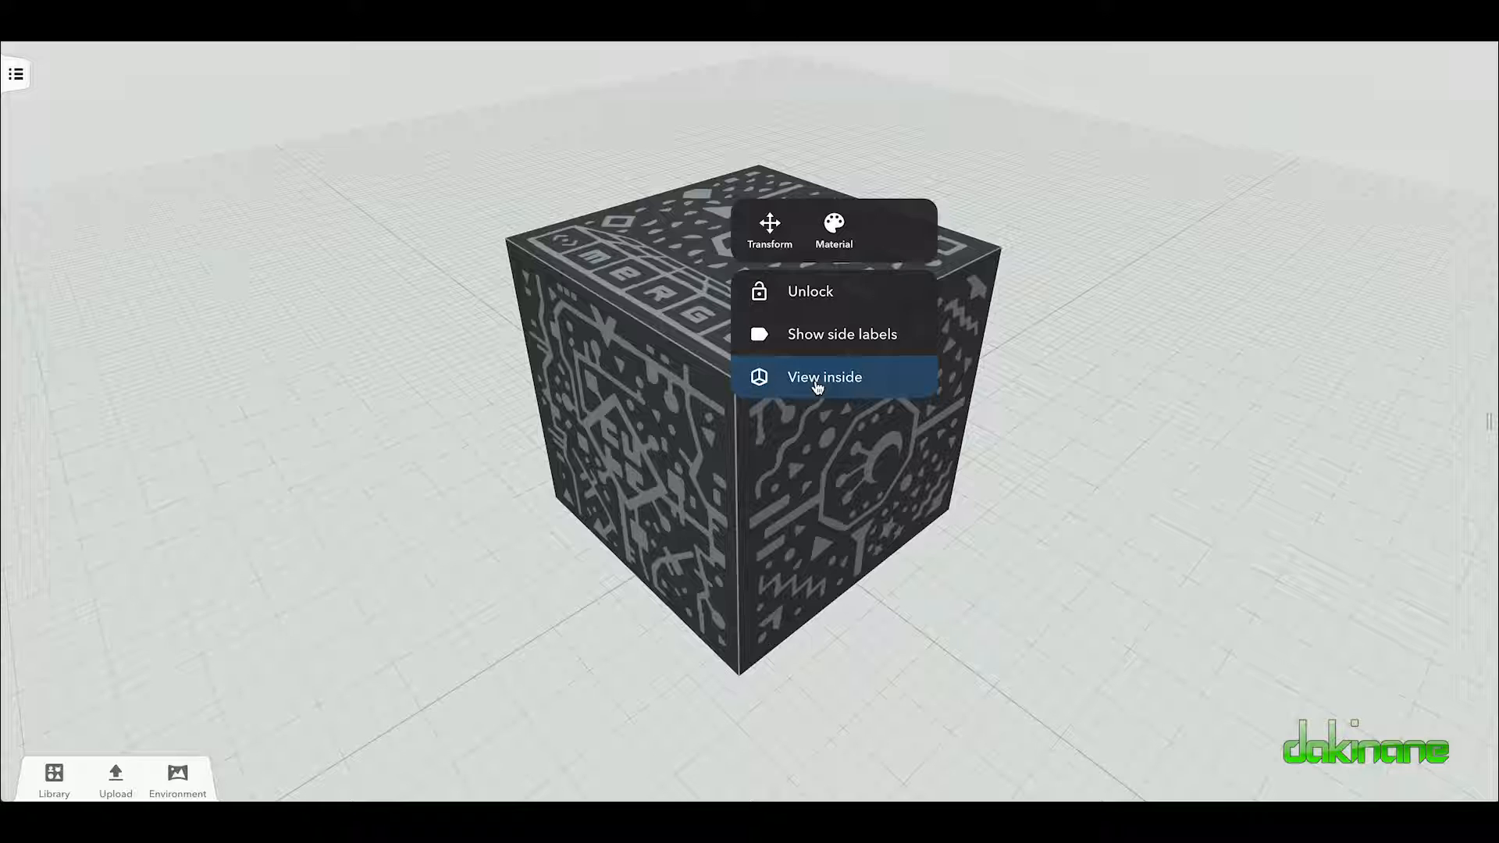
pyautogui.click(770, 232)
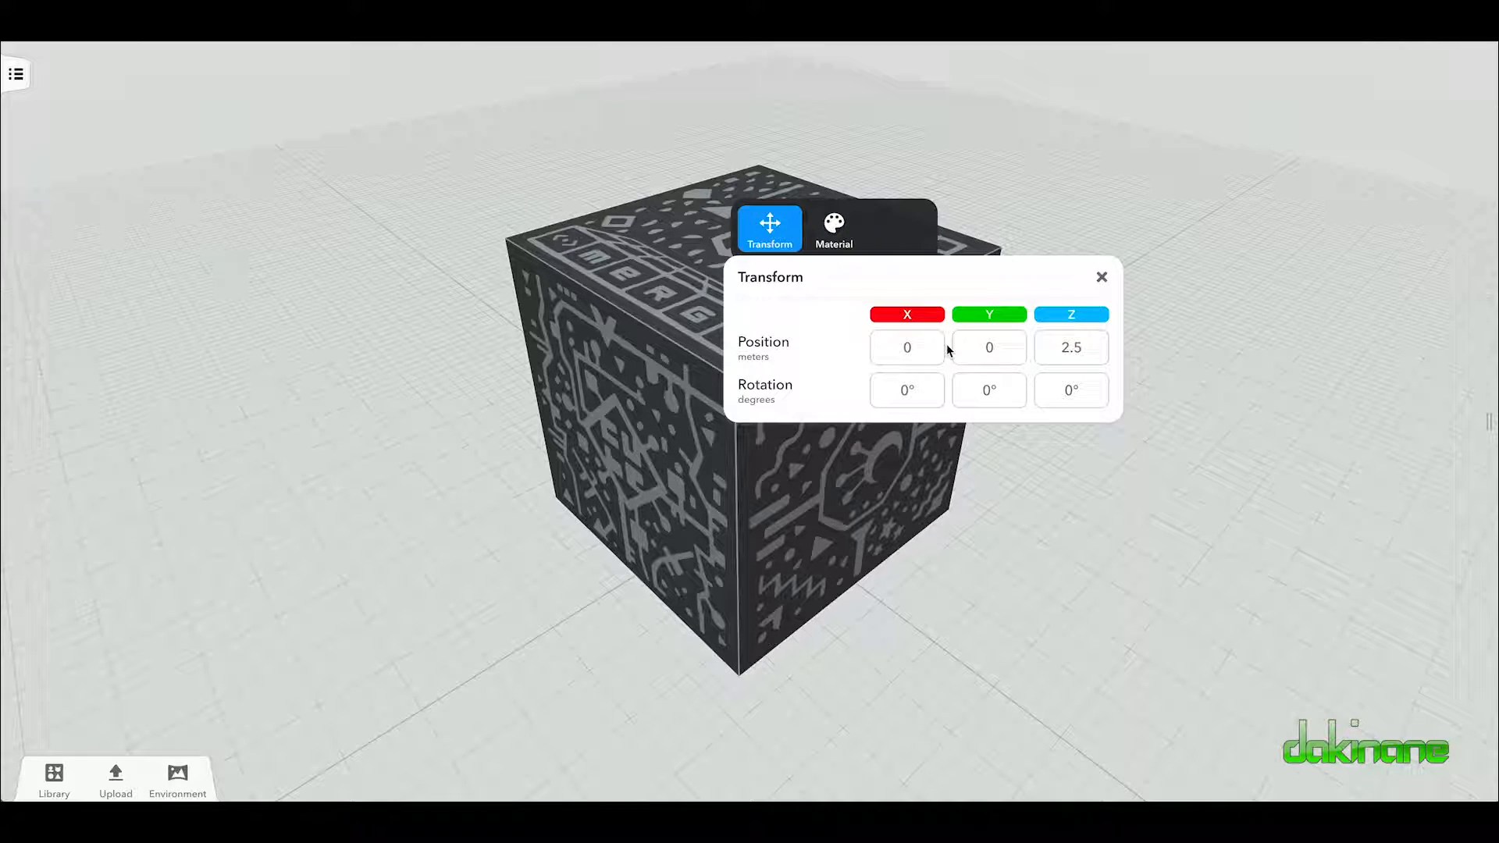
pyautogui.click(1102, 277)
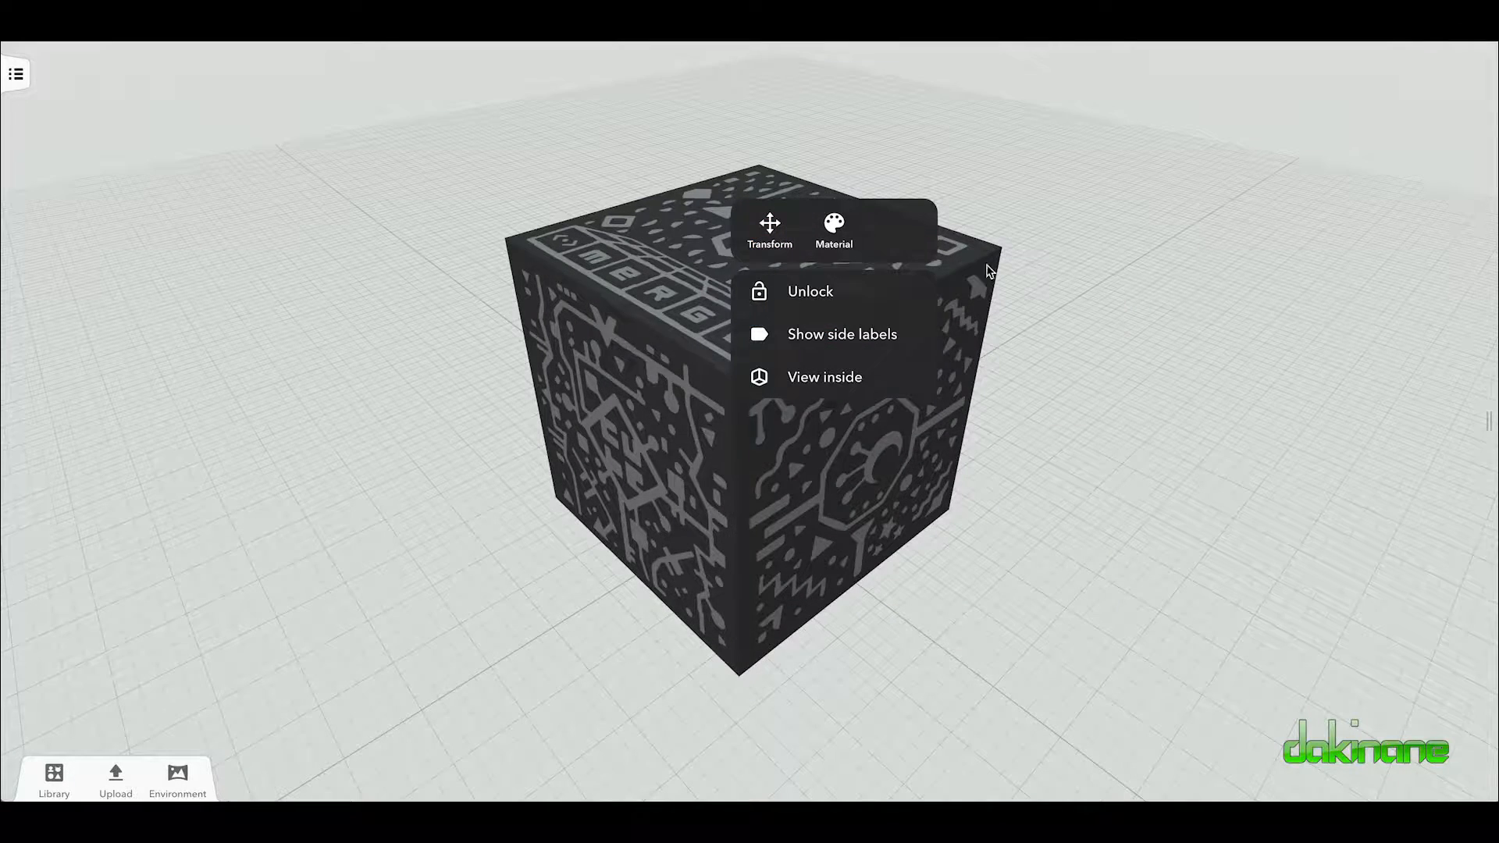
# Step: Try the brick, checkered and plain grey textures on the cube, ending with red brick
pyautogui.click(839, 231)
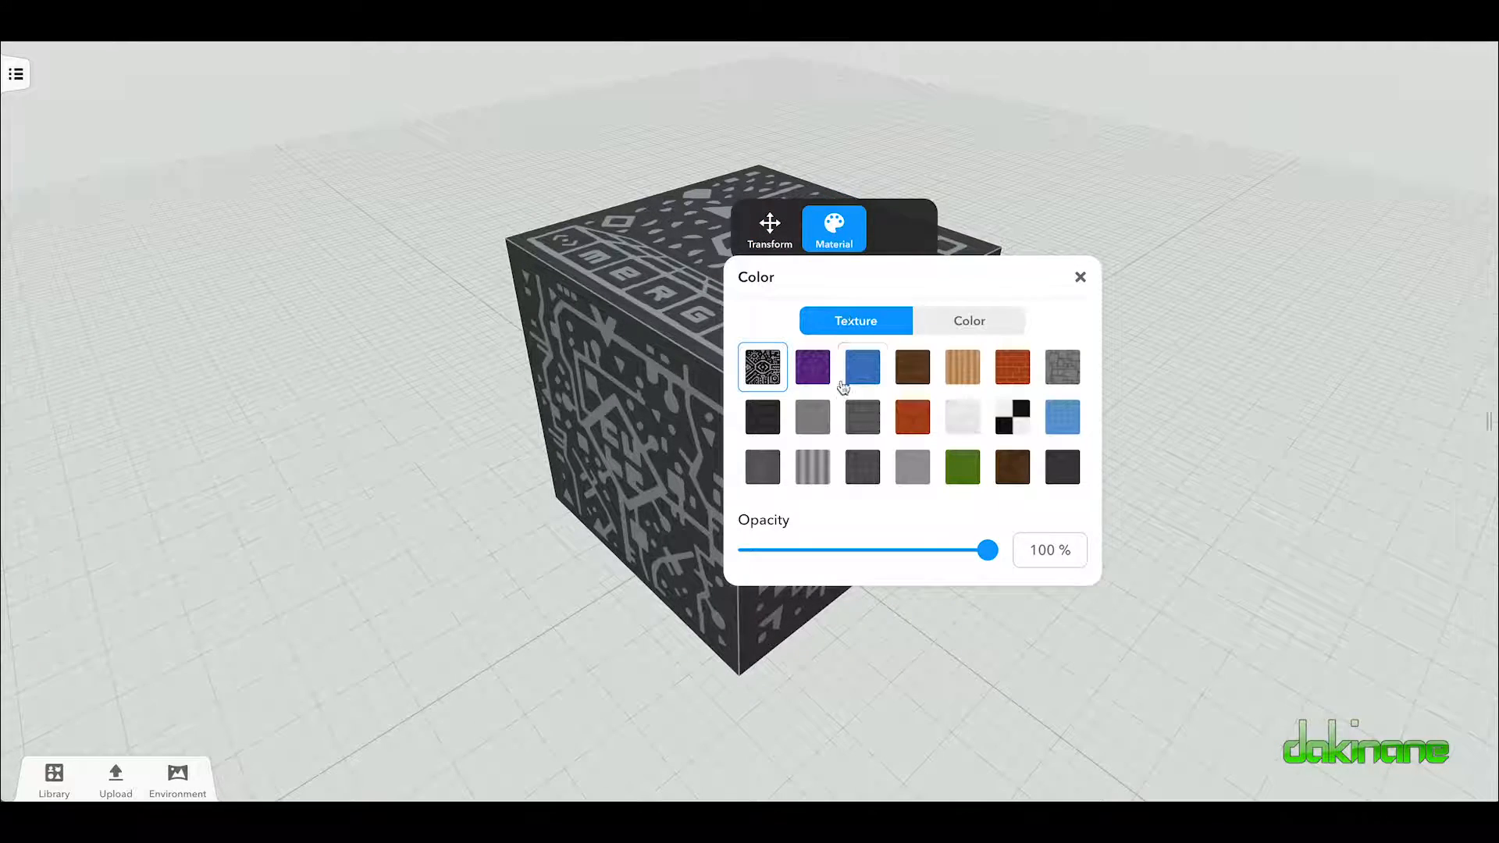
pyautogui.click(1011, 382)
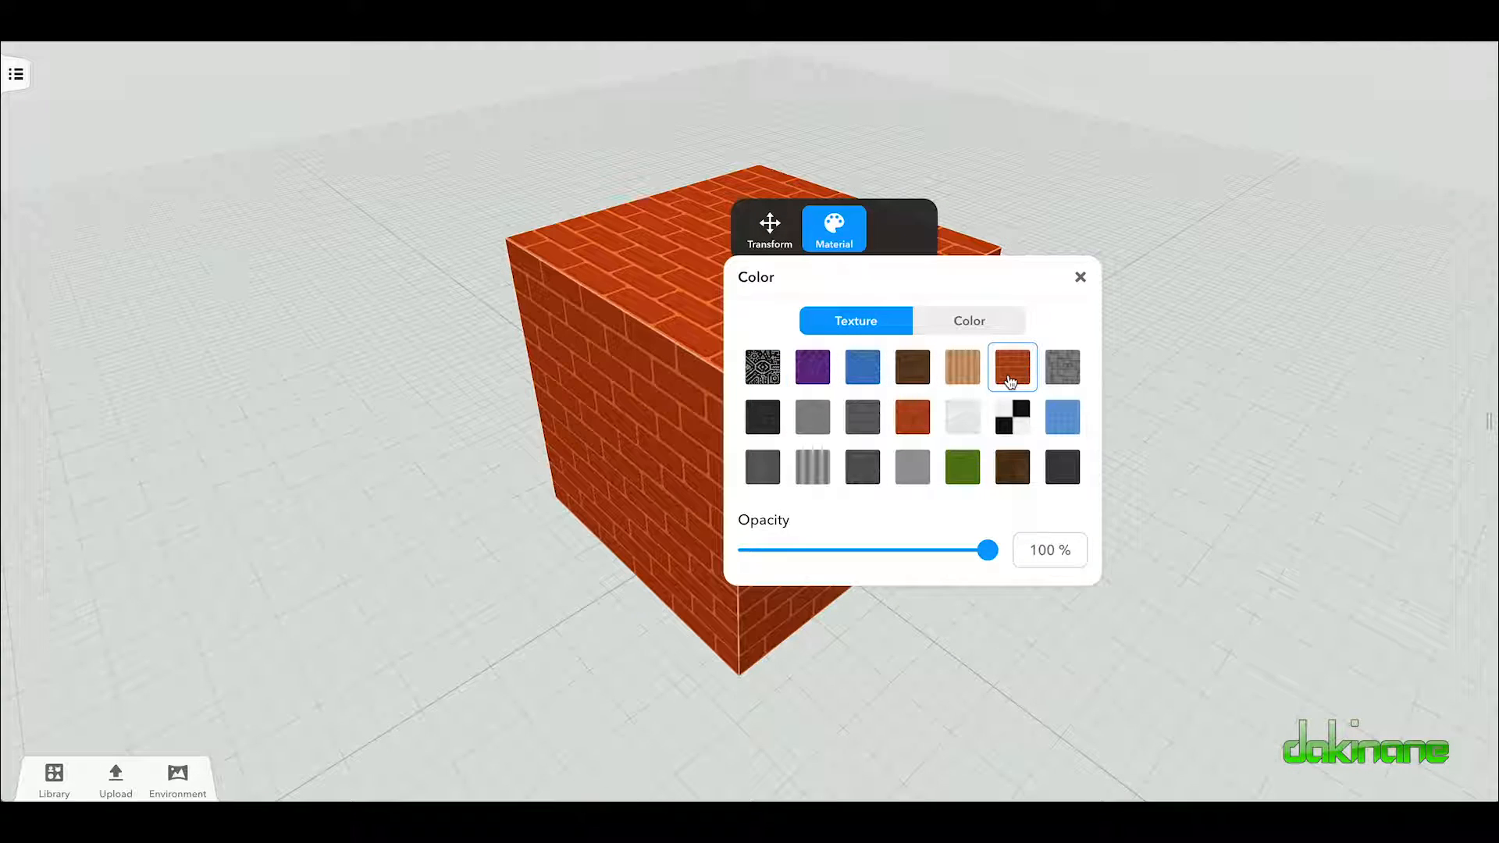
pyautogui.click(1012, 417)
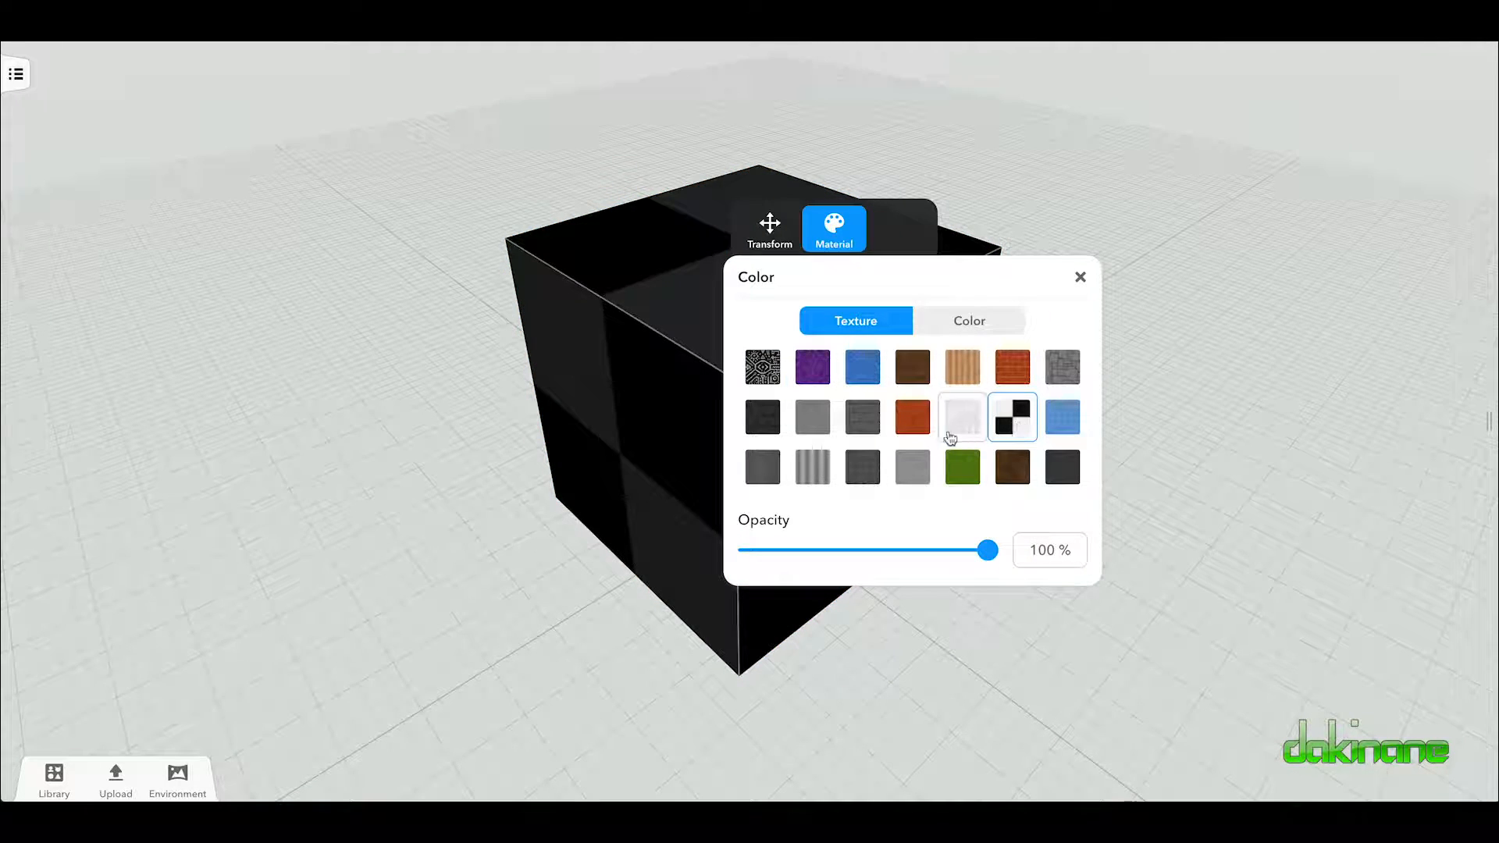
pyautogui.click(920, 467)
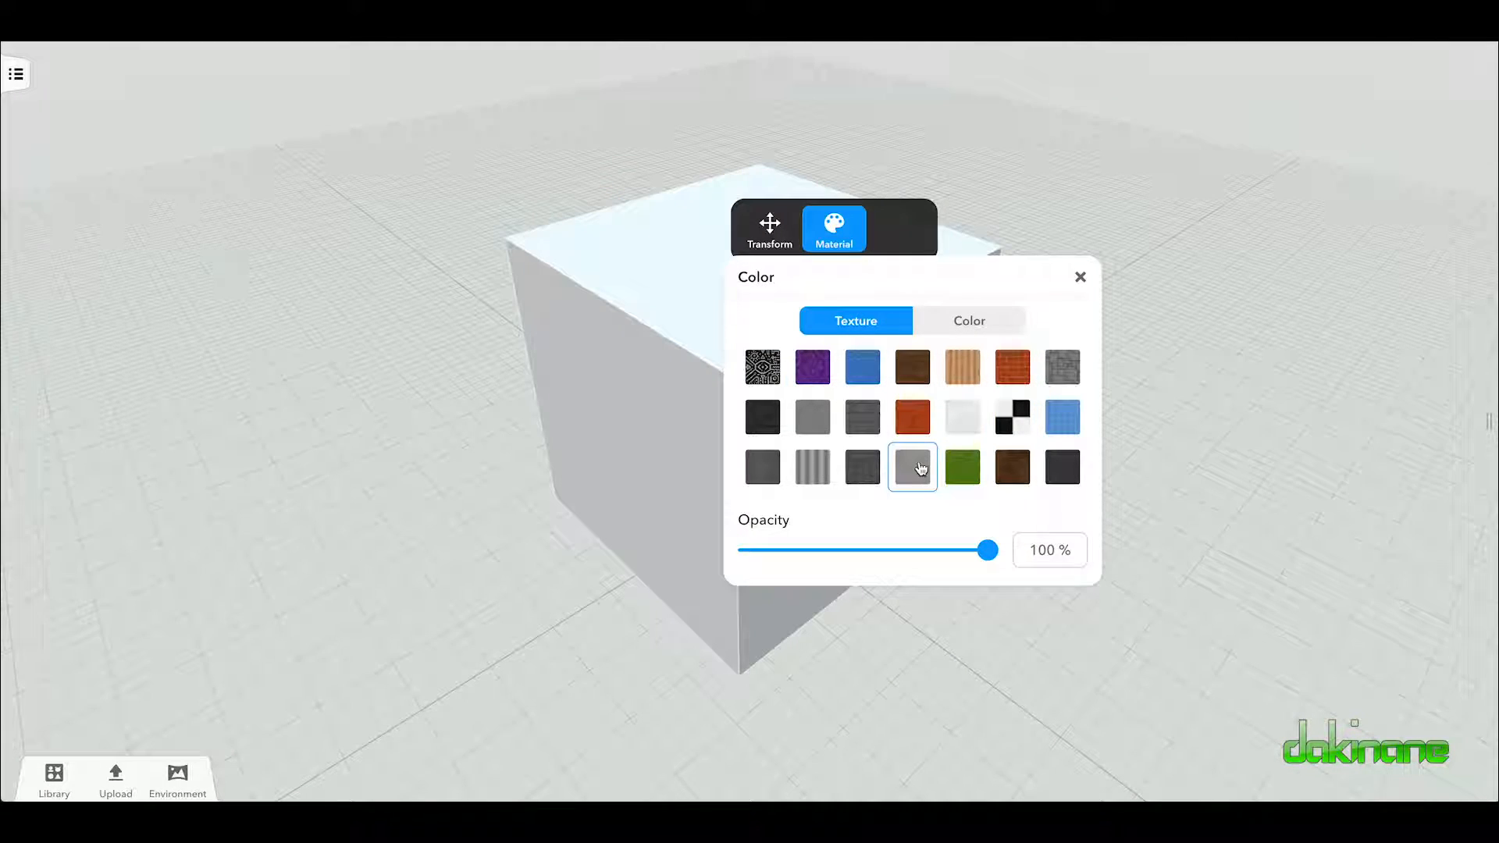
pyautogui.click(1012, 378)
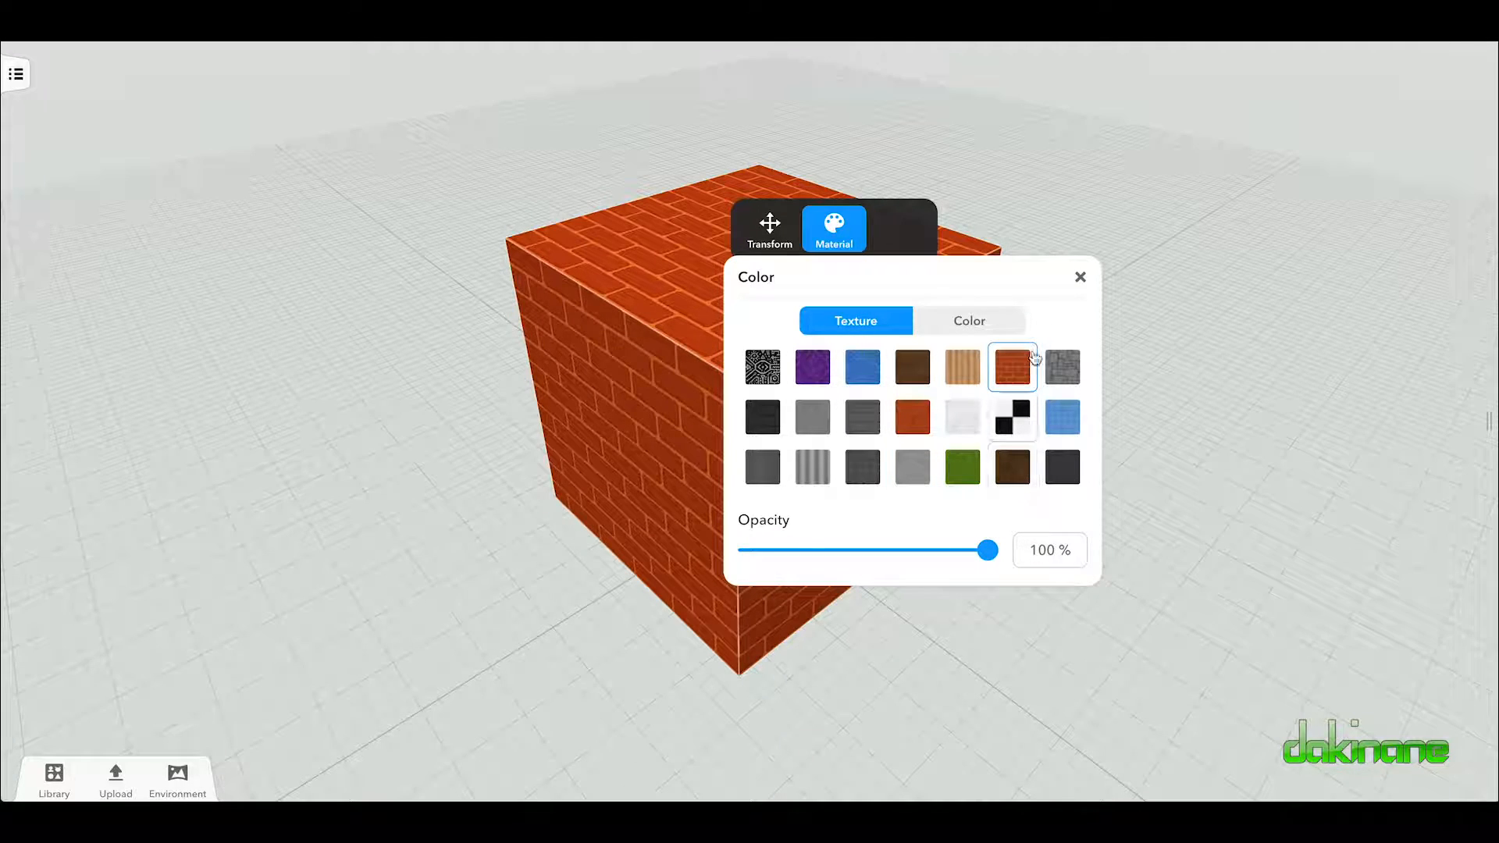
pyautogui.click(1081, 277)
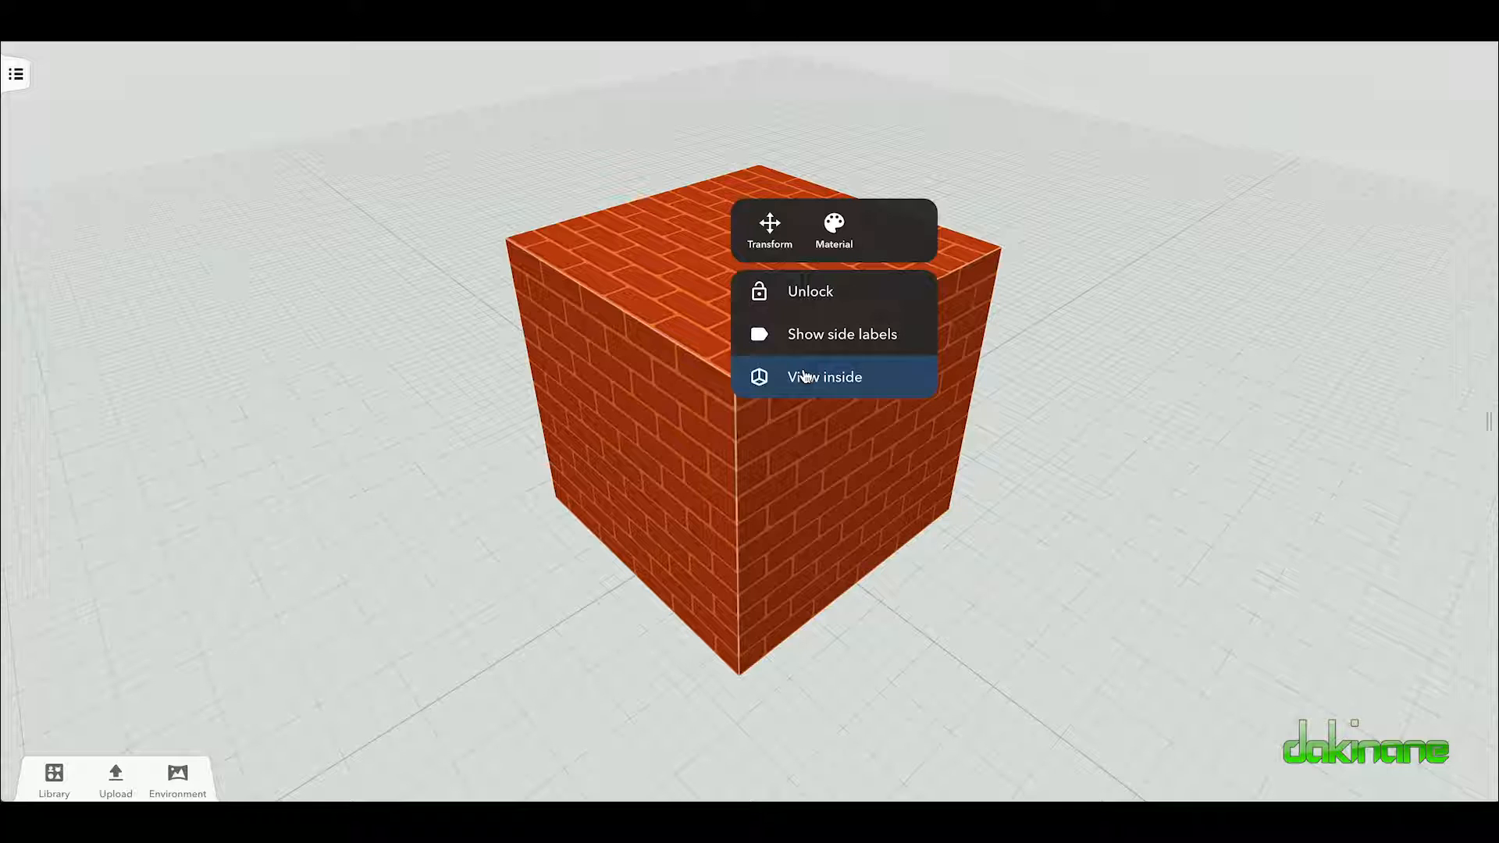
# Step: Try the cube's side labels and its inside view
pyautogui.click(804, 341)
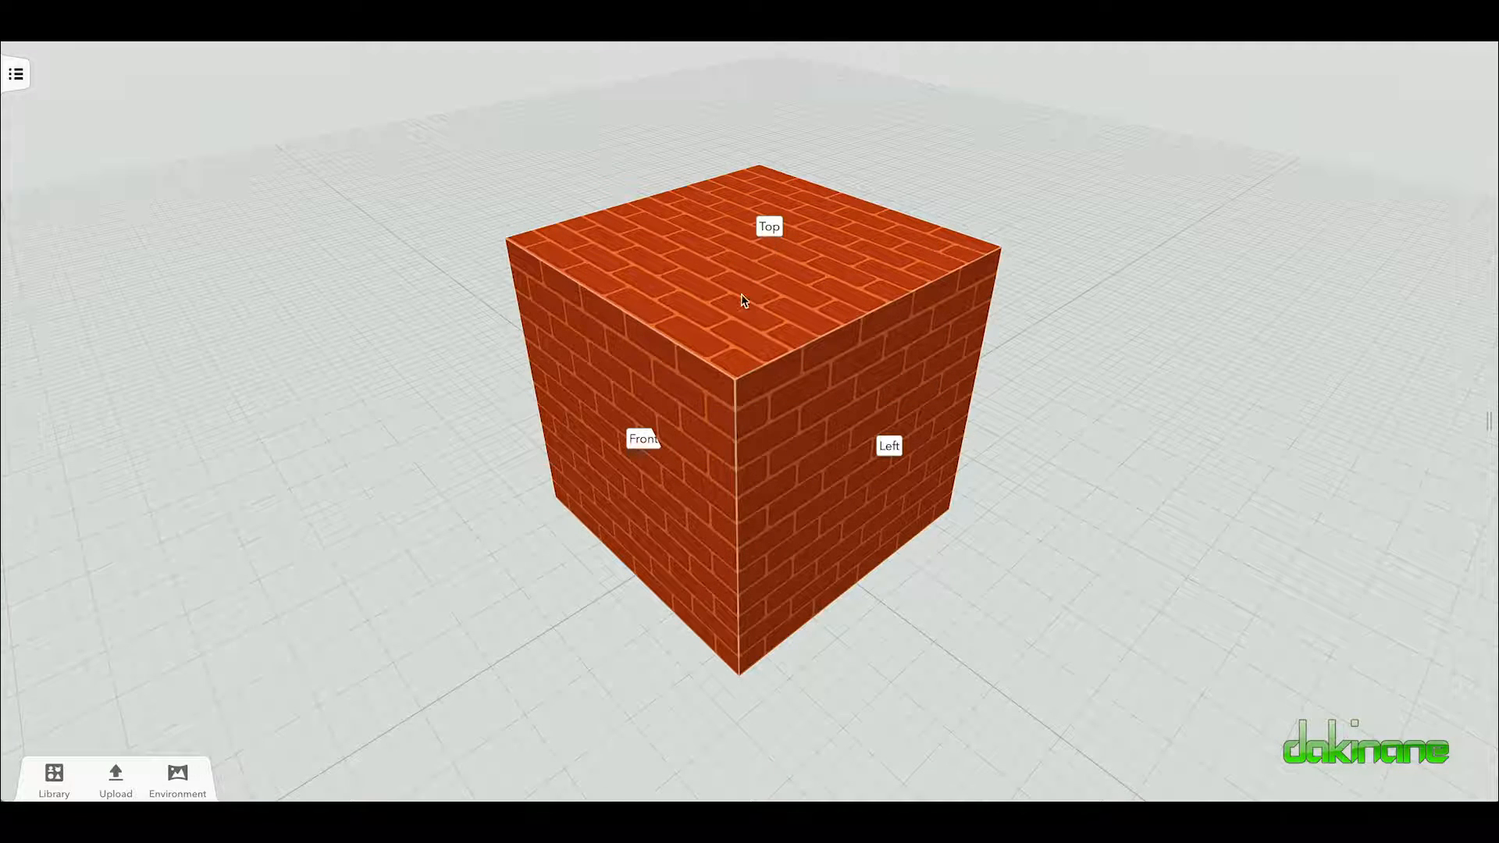
pyautogui.moveTo(710, 410); pyautogui.dragTo(747, 240)
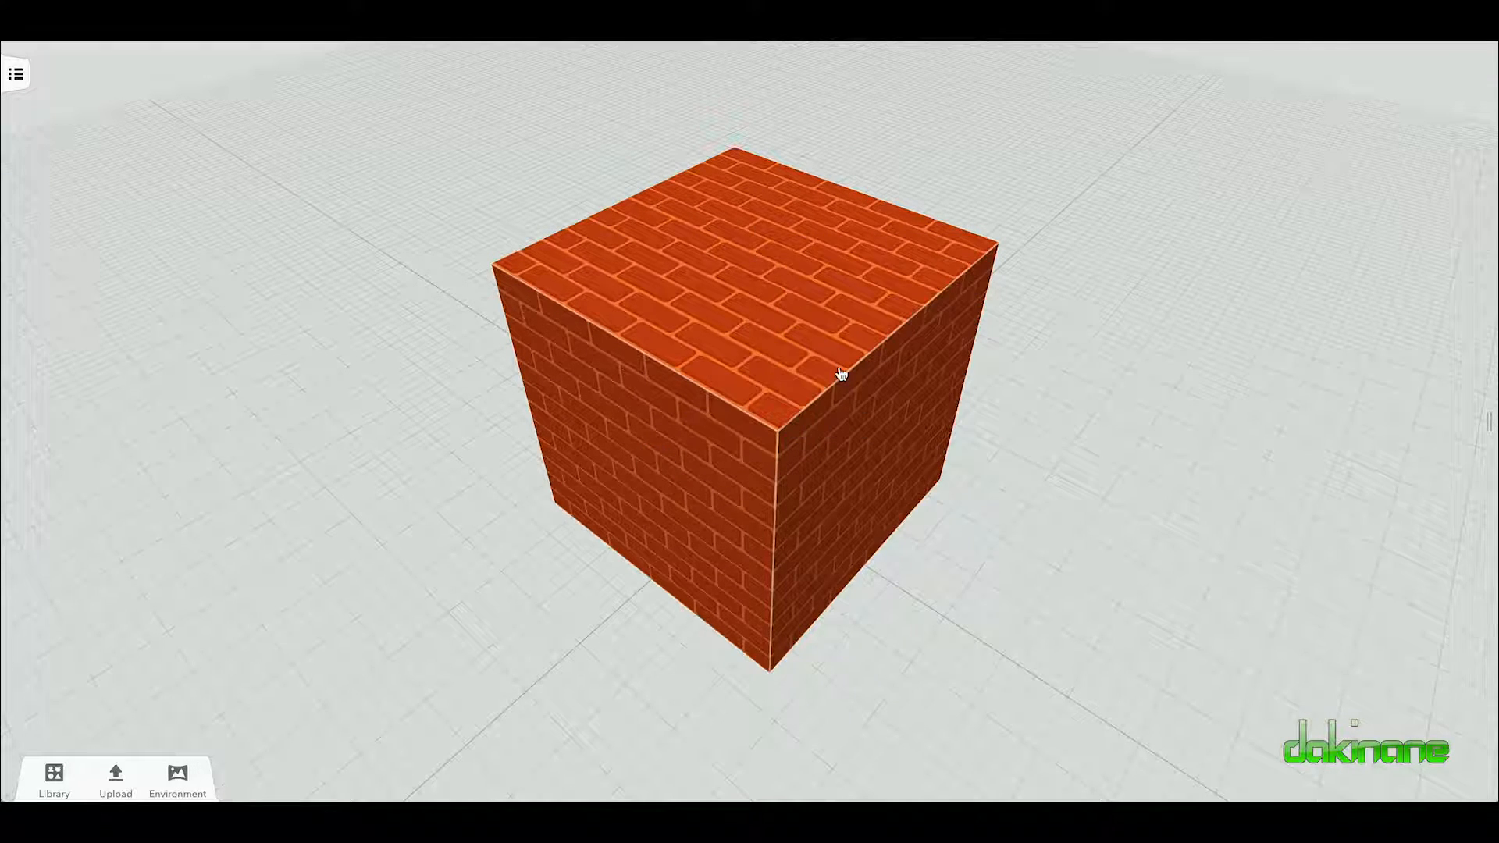
pyautogui.click(791, 356)
pyautogui.click(862, 457)
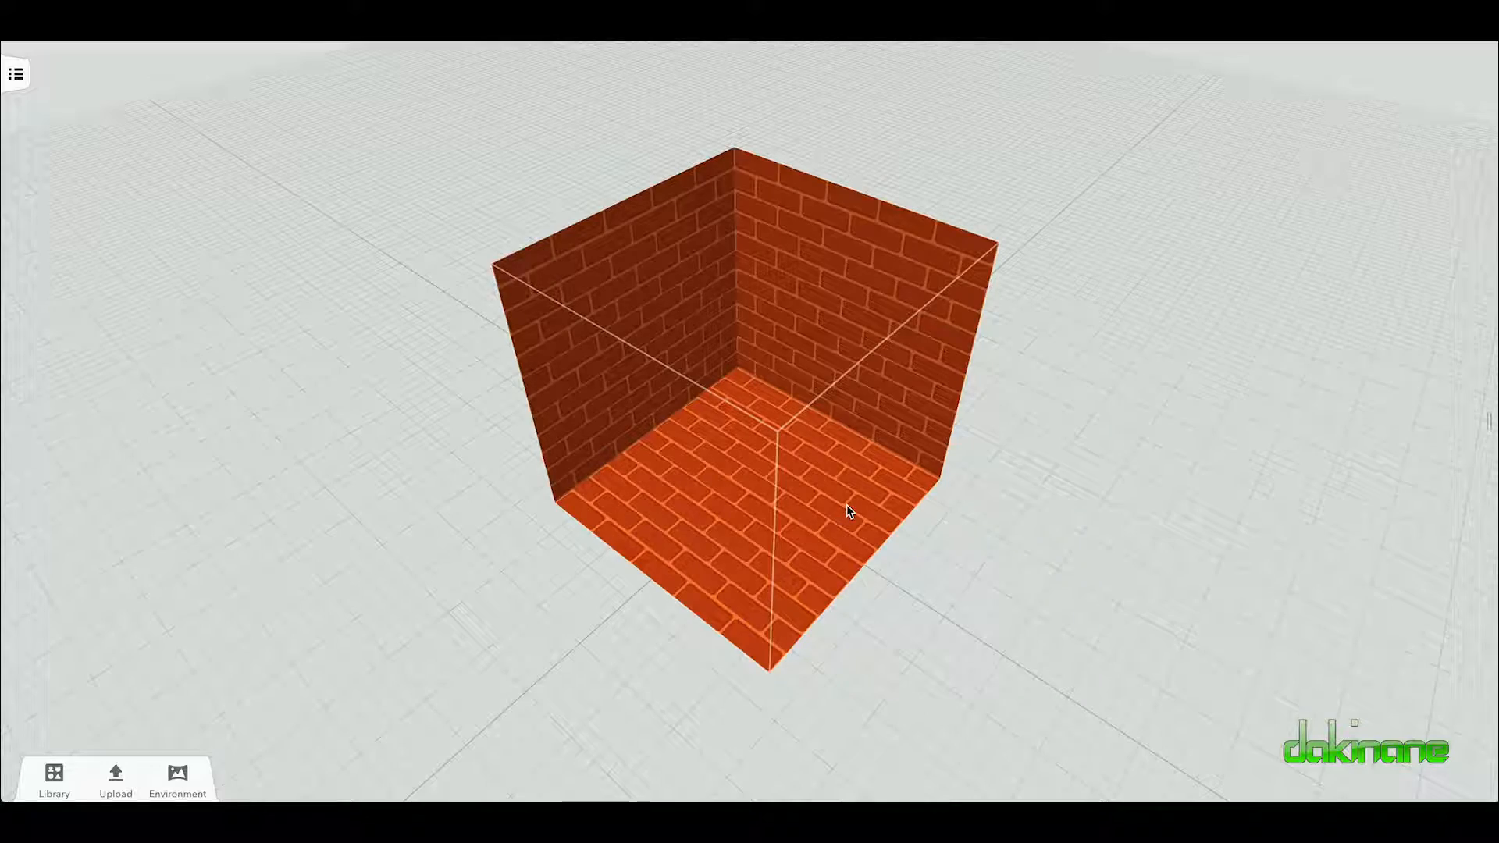
pyautogui.moveTo(849, 511); pyautogui.dragTo(778, 444)
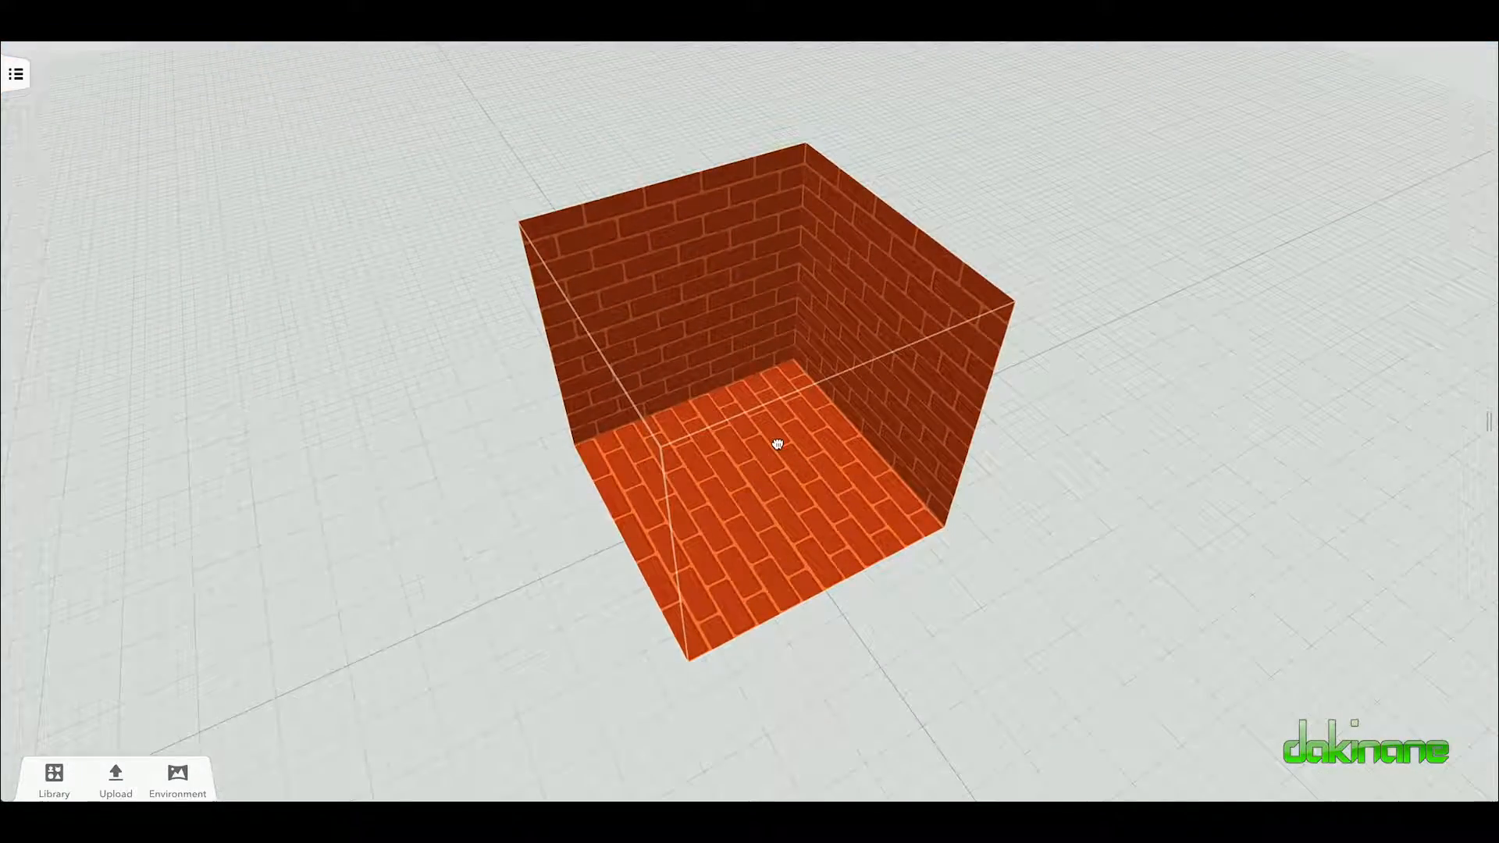
# Step: Return the cube to its outside view
pyautogui.click(698, 274)
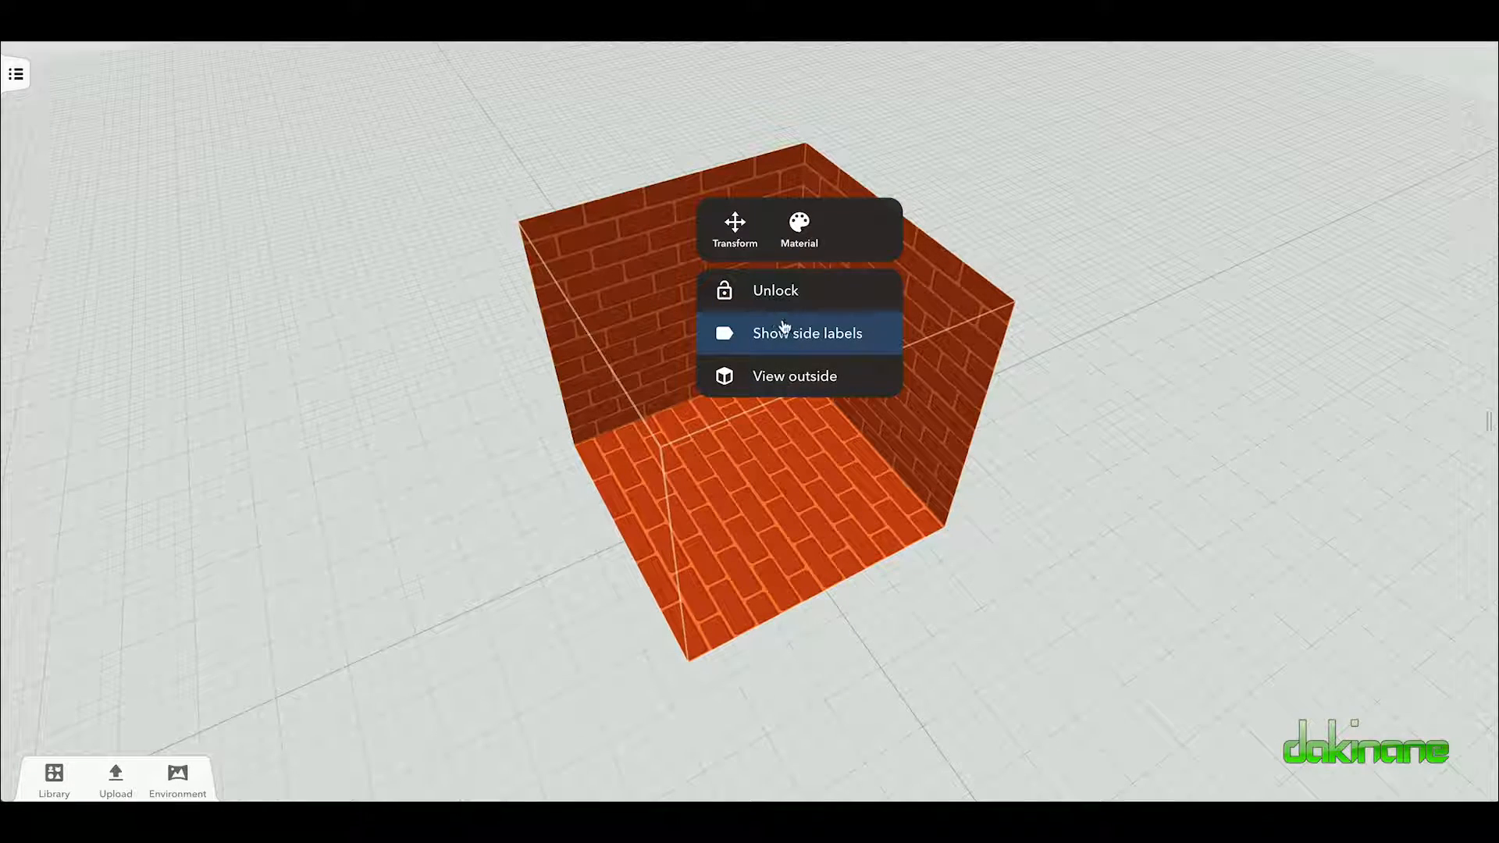
pyautogui.click(781, 378)
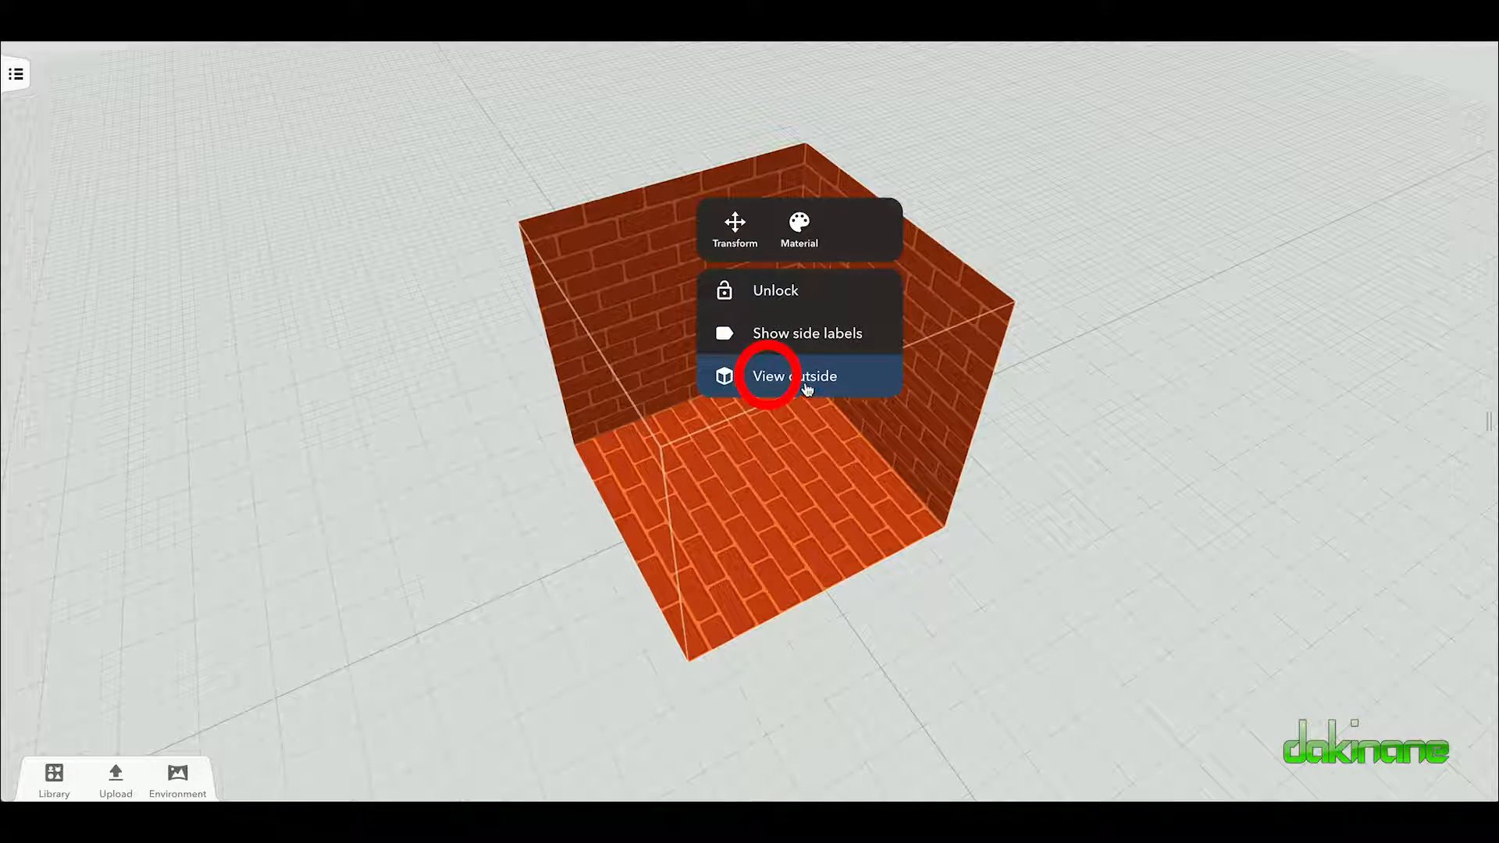
pyautogui.moveTo(836, 609); pyautogui.dragTo(911, 579)
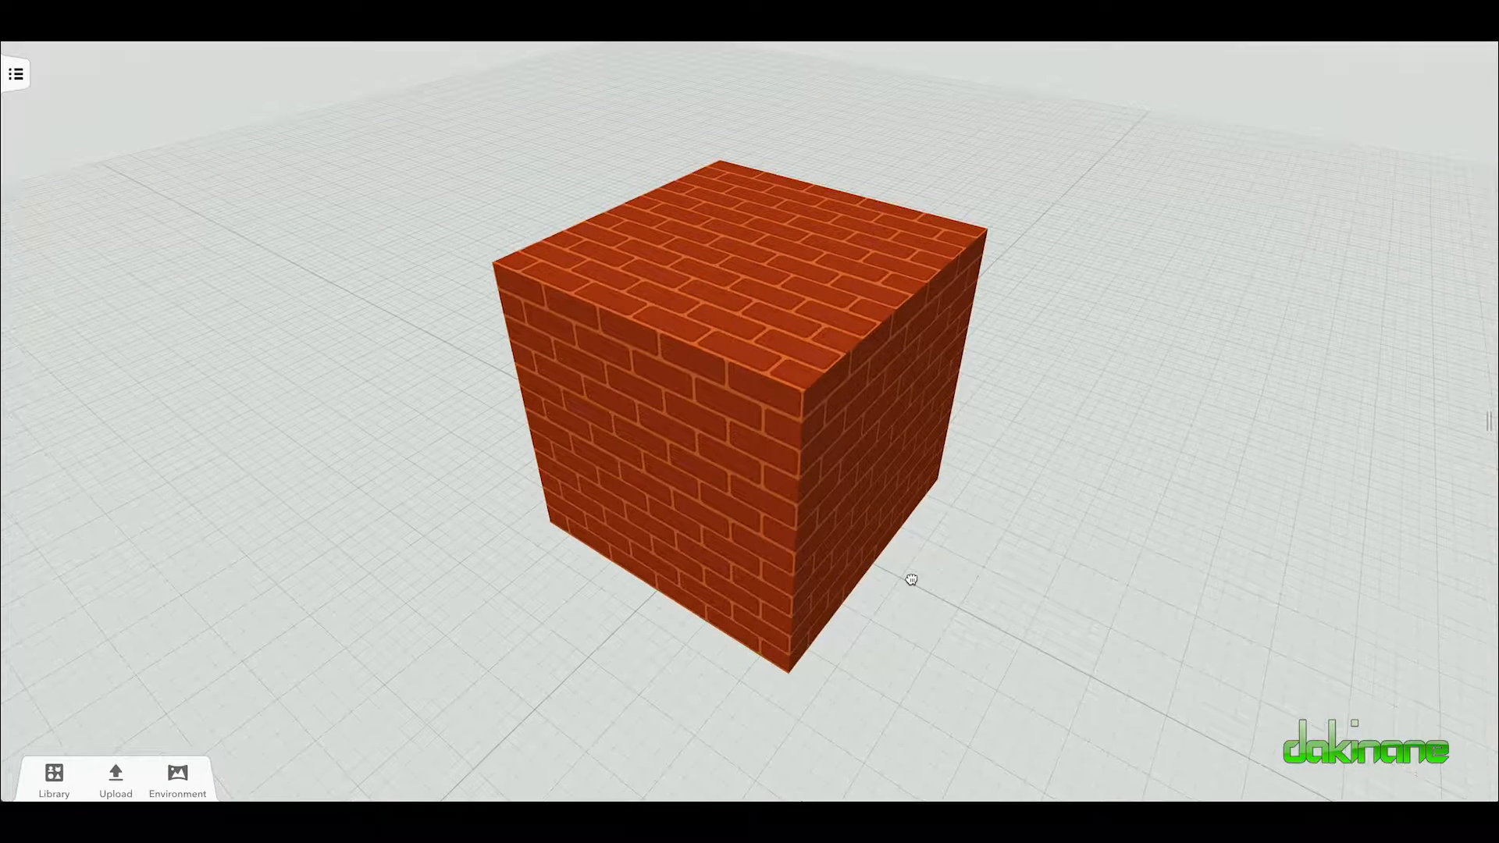
# Step: Apply the black Merge Cube pattern texture to the cube
pyautogui.click(780, 297)
pyautogui.click(881, 252)
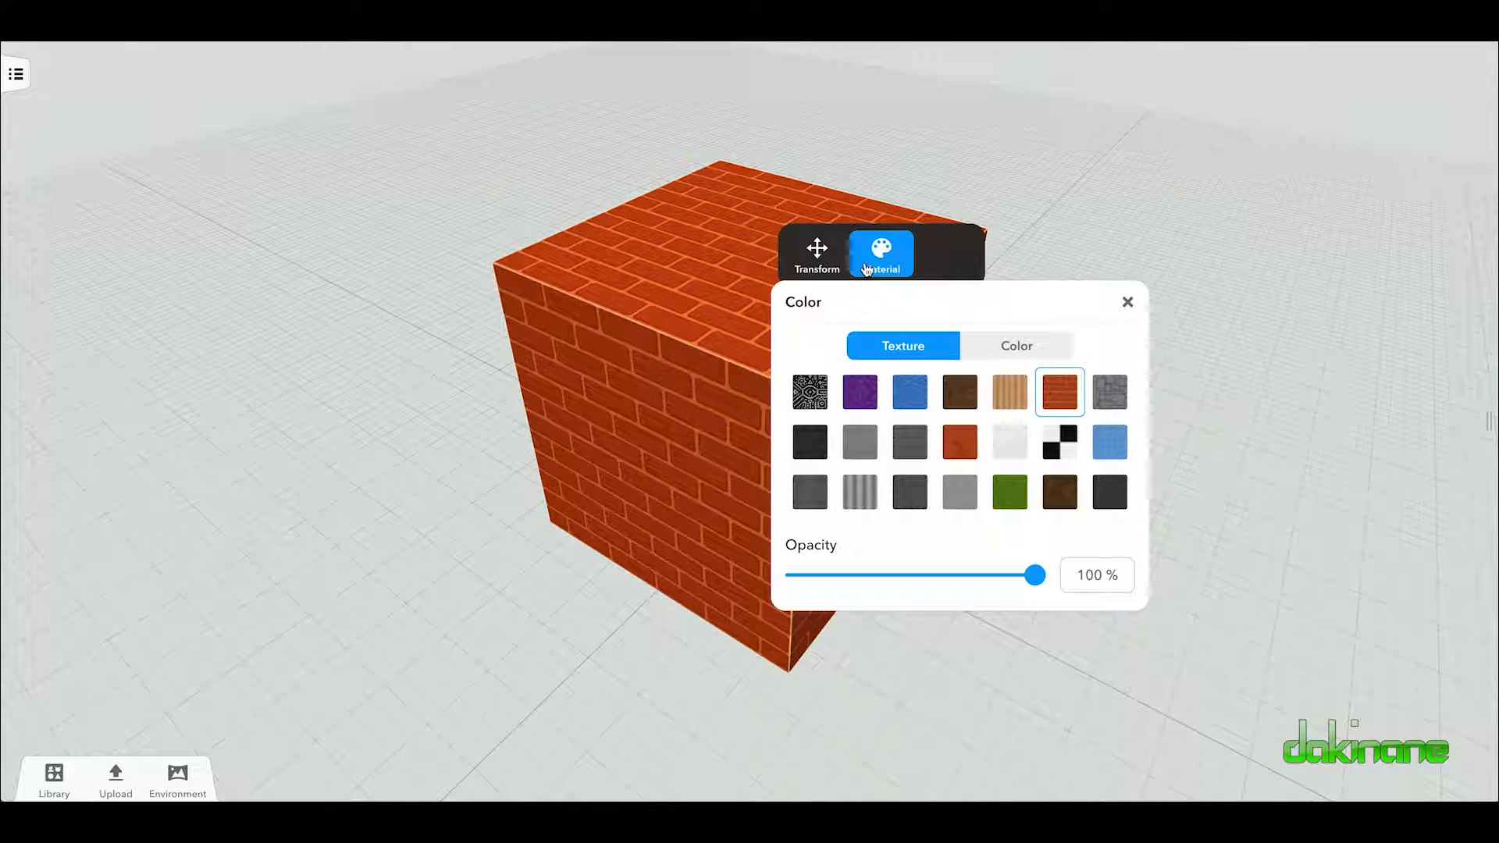
pyautogui.click(810, 390)
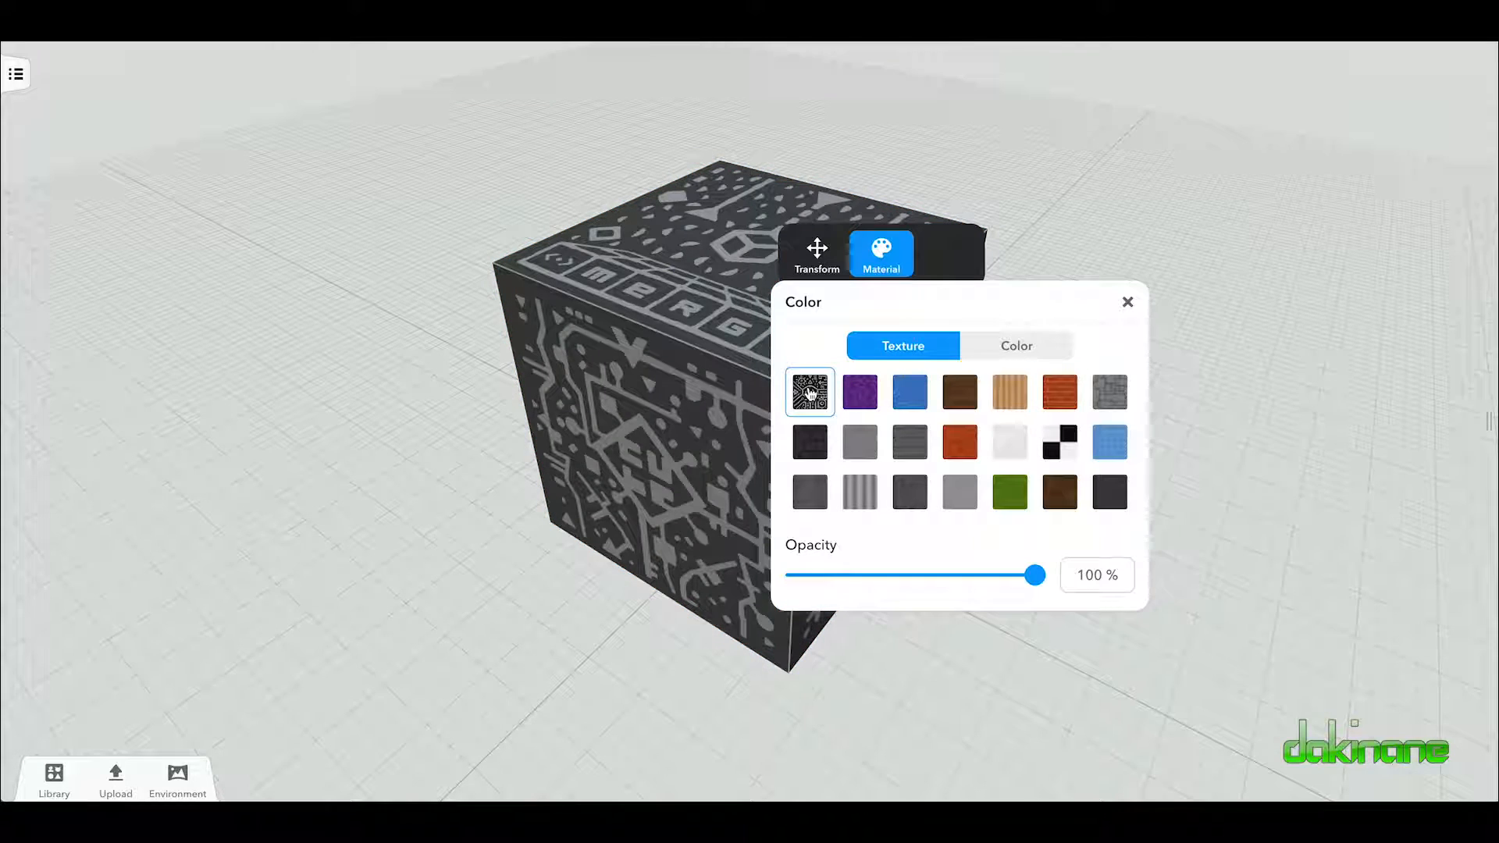
pyautogui.click(994, 660)
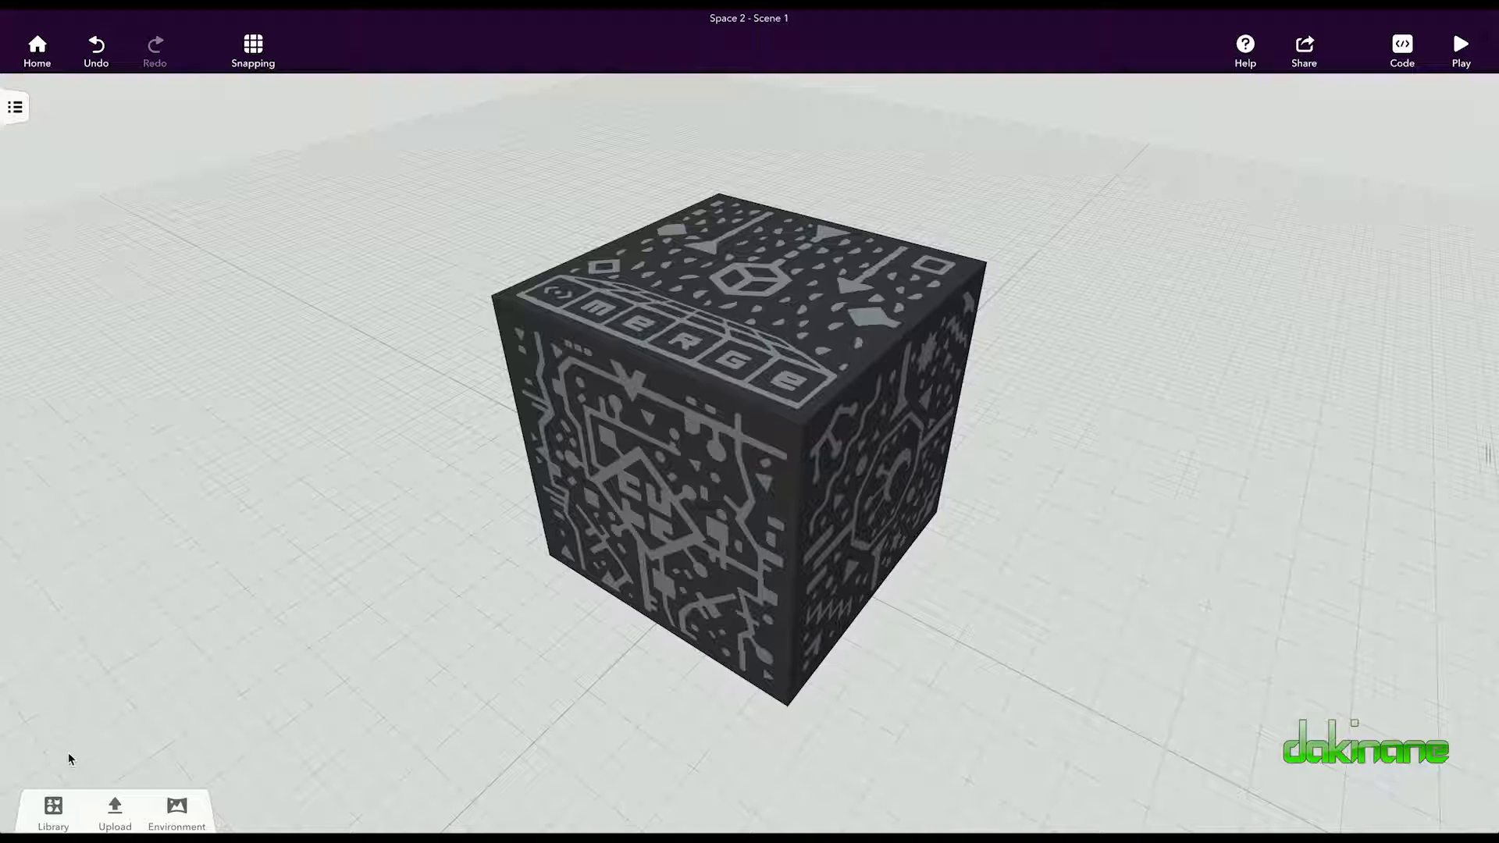
# Step: Browse the character models and place the Casual boy on the ground beside the cube's front face
pyautogui.click(52, 809)
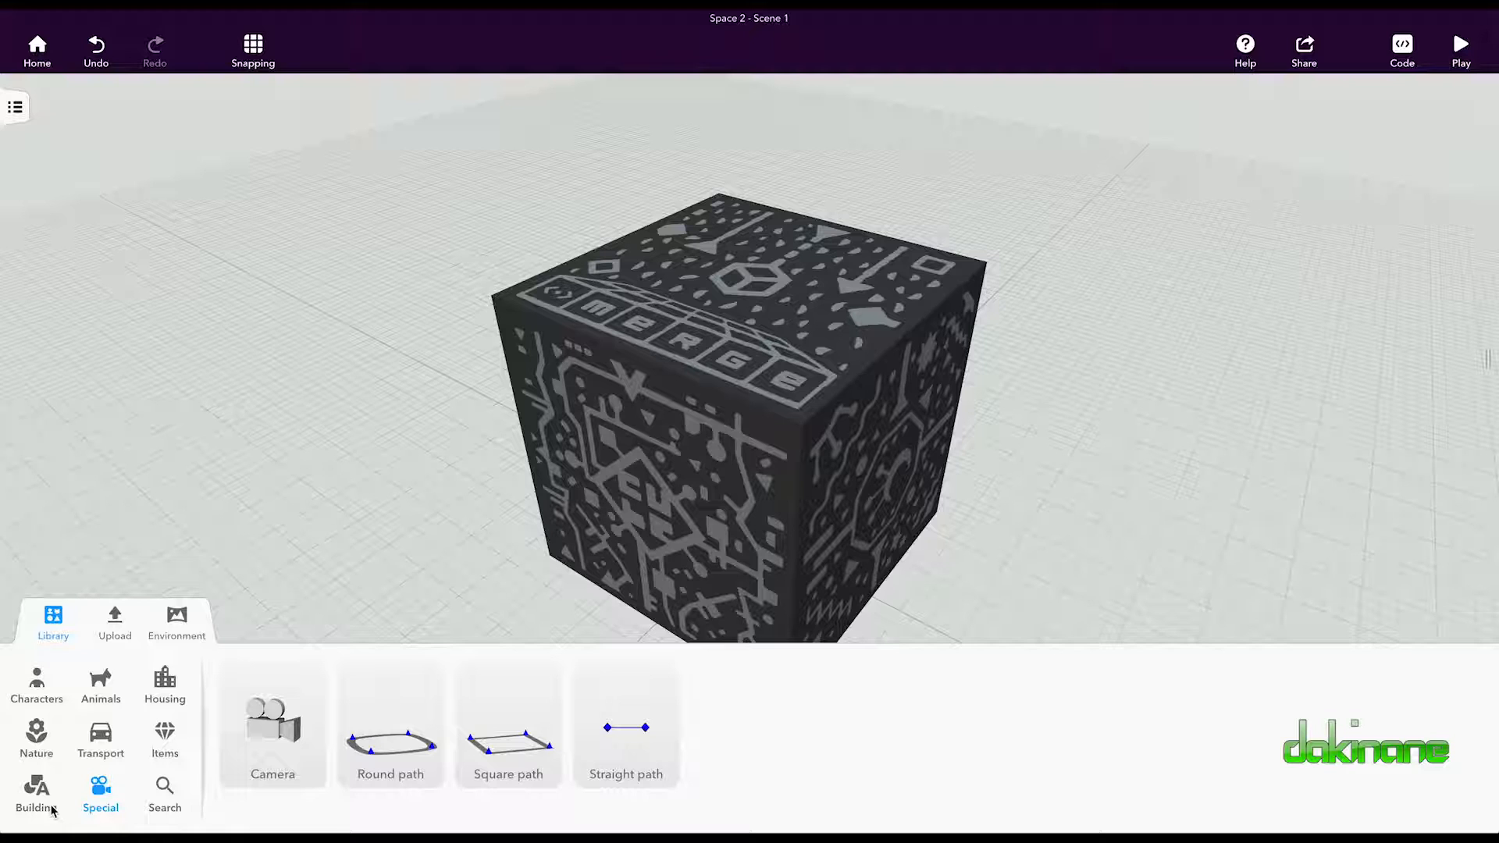
pyautogui.click(37, 684)
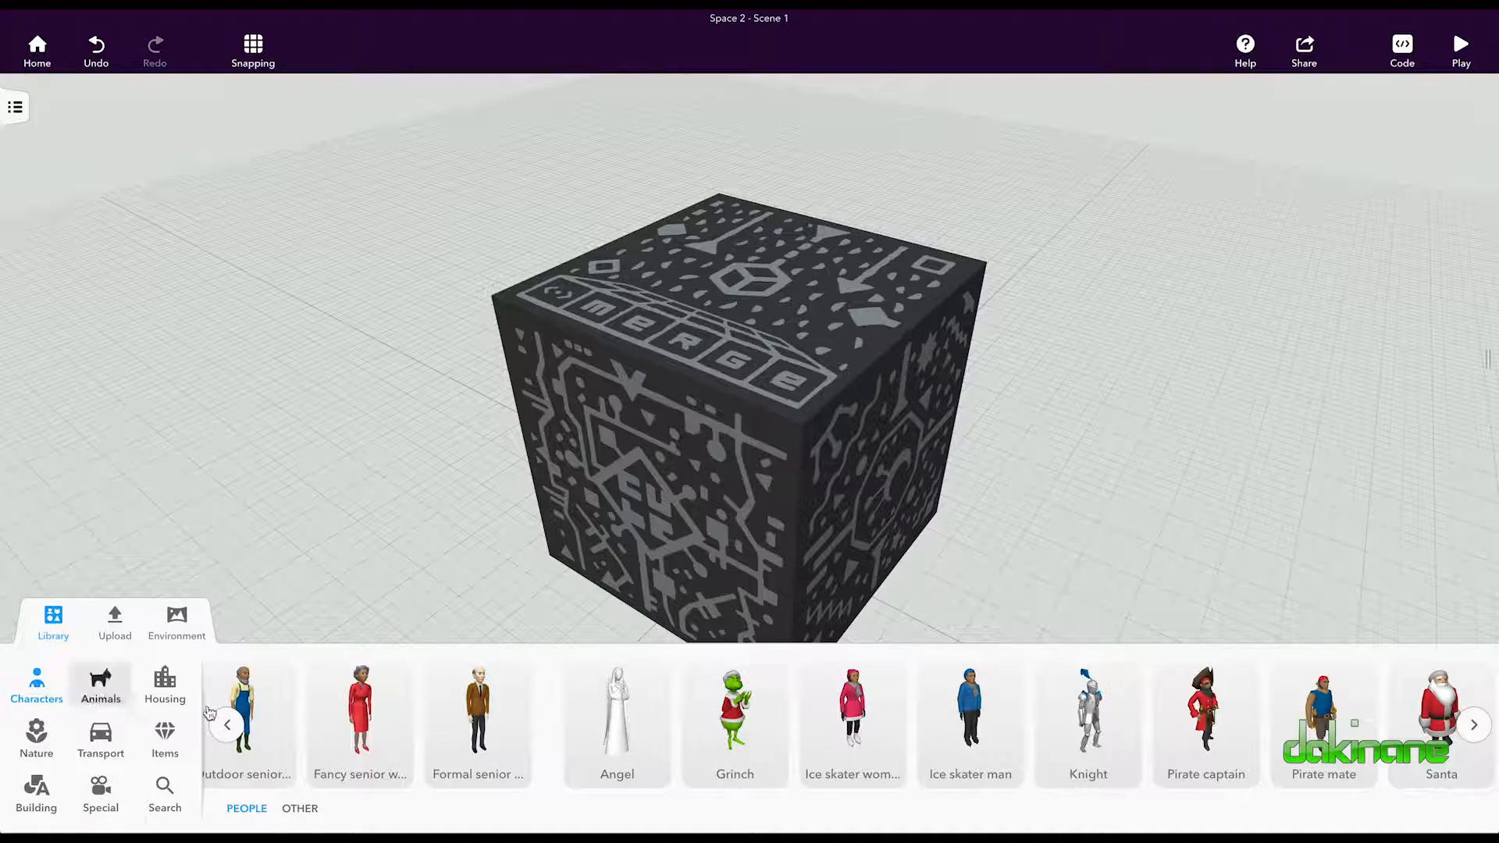
pyautogui.hscroll(5, 925, 756)
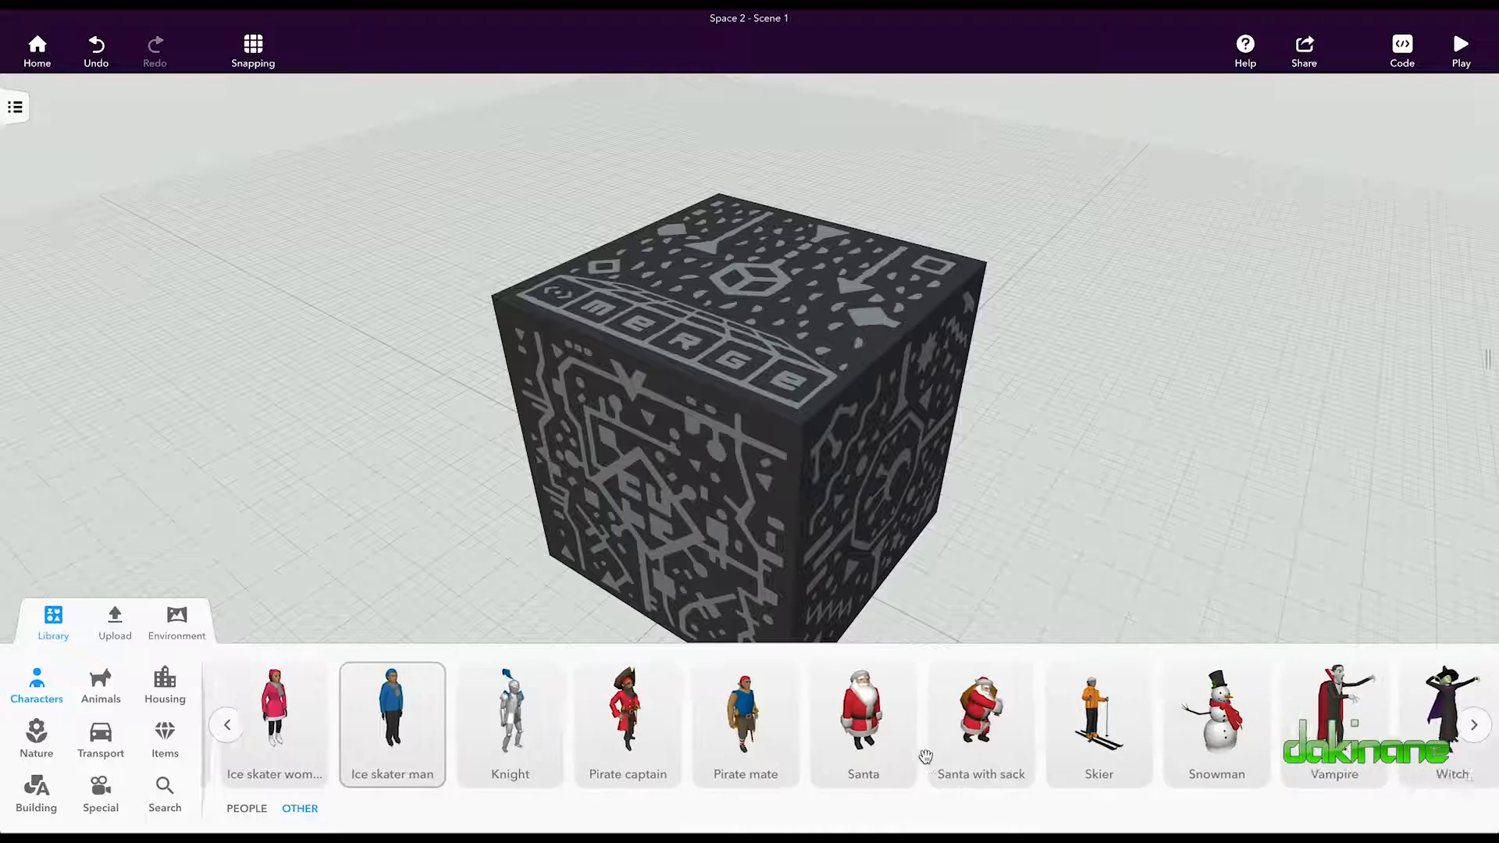
pyautogui.hscroll(-10, 925, 756)
pyautogui.hscroll(-10, 925, 756)
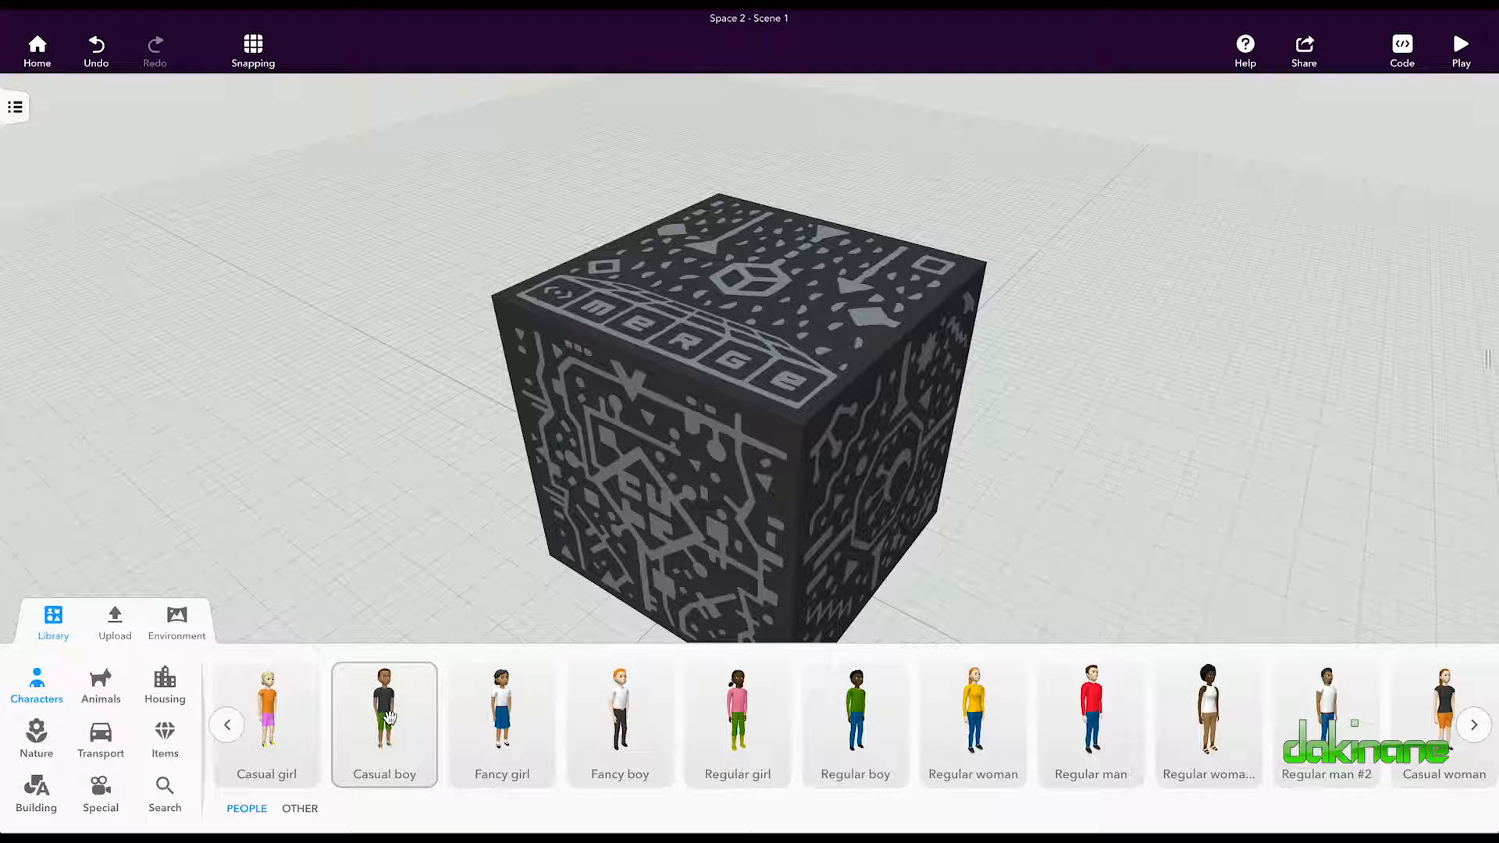
pyautogui.moveTo(388, 717); pyautogui.dragTo(355, 551)
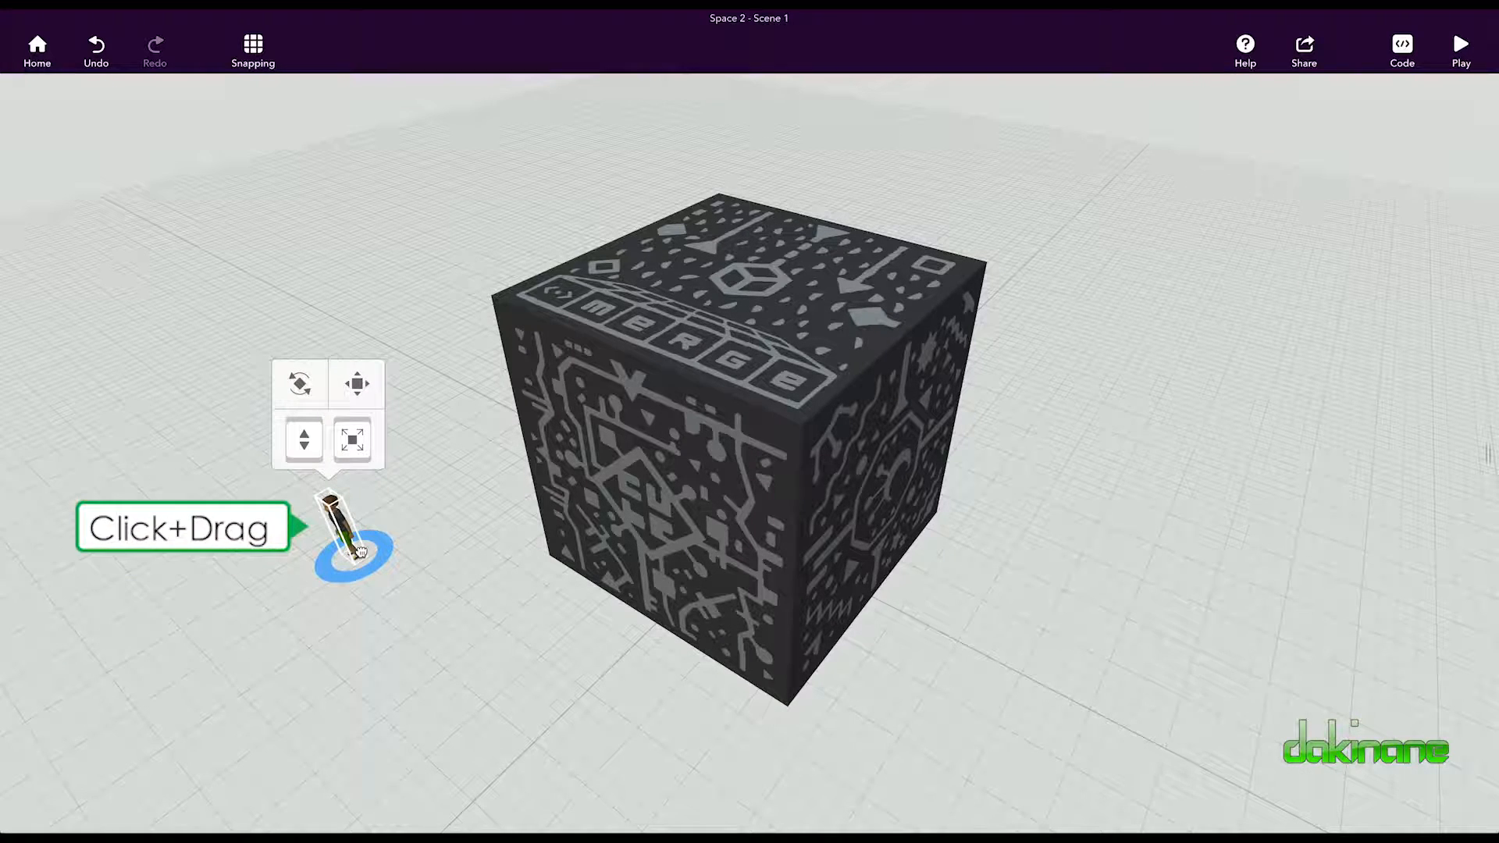
pyautogui.click(454, 607)
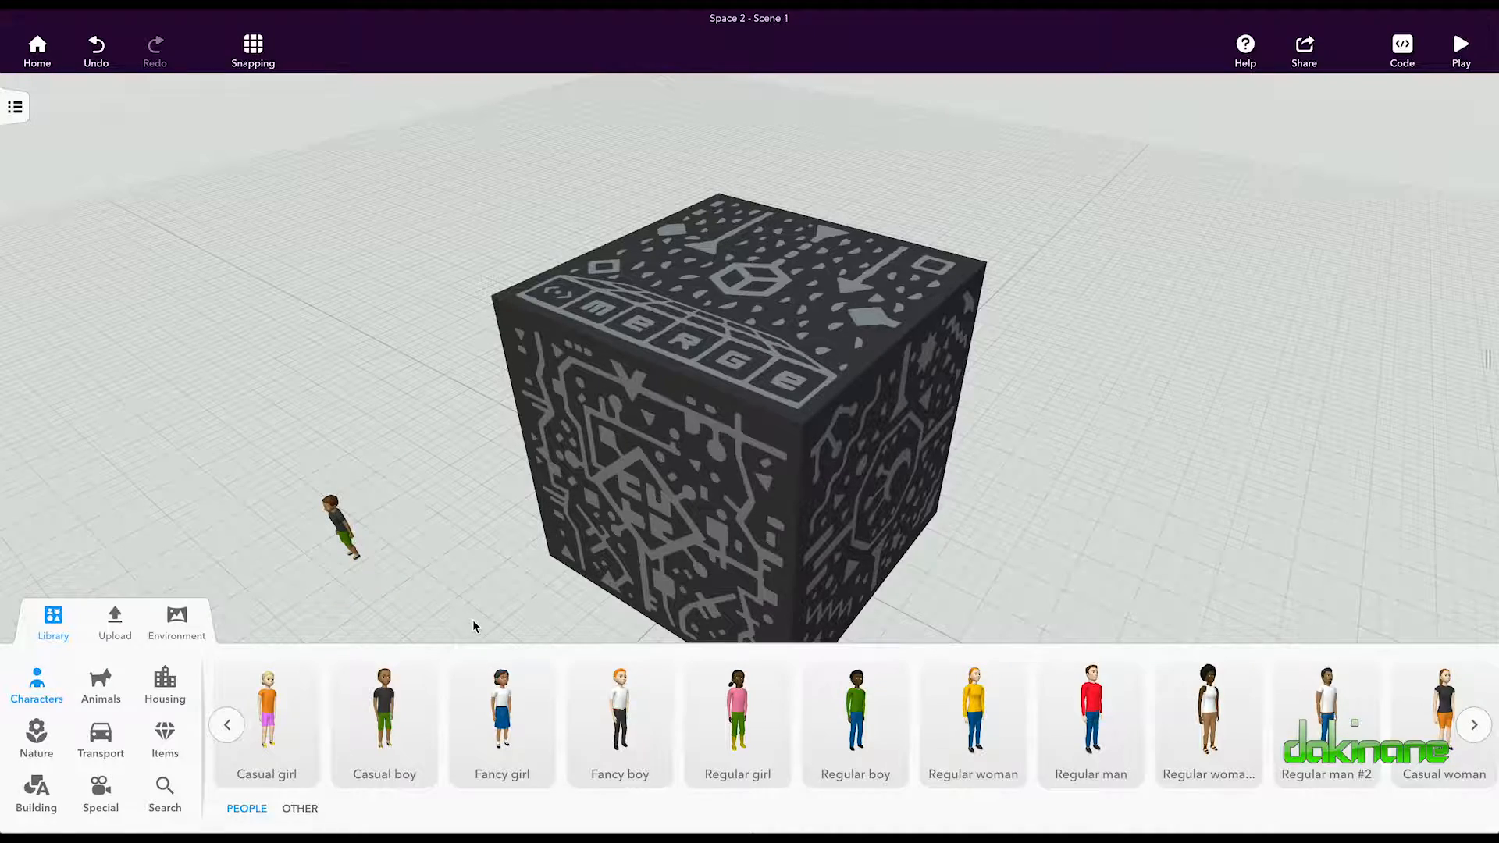
# Step: Turn the boy about his vertical axis and move him closer to the cube
pyautogui.moveTo(473, 626); pyautogui.dragTo(525, 546)
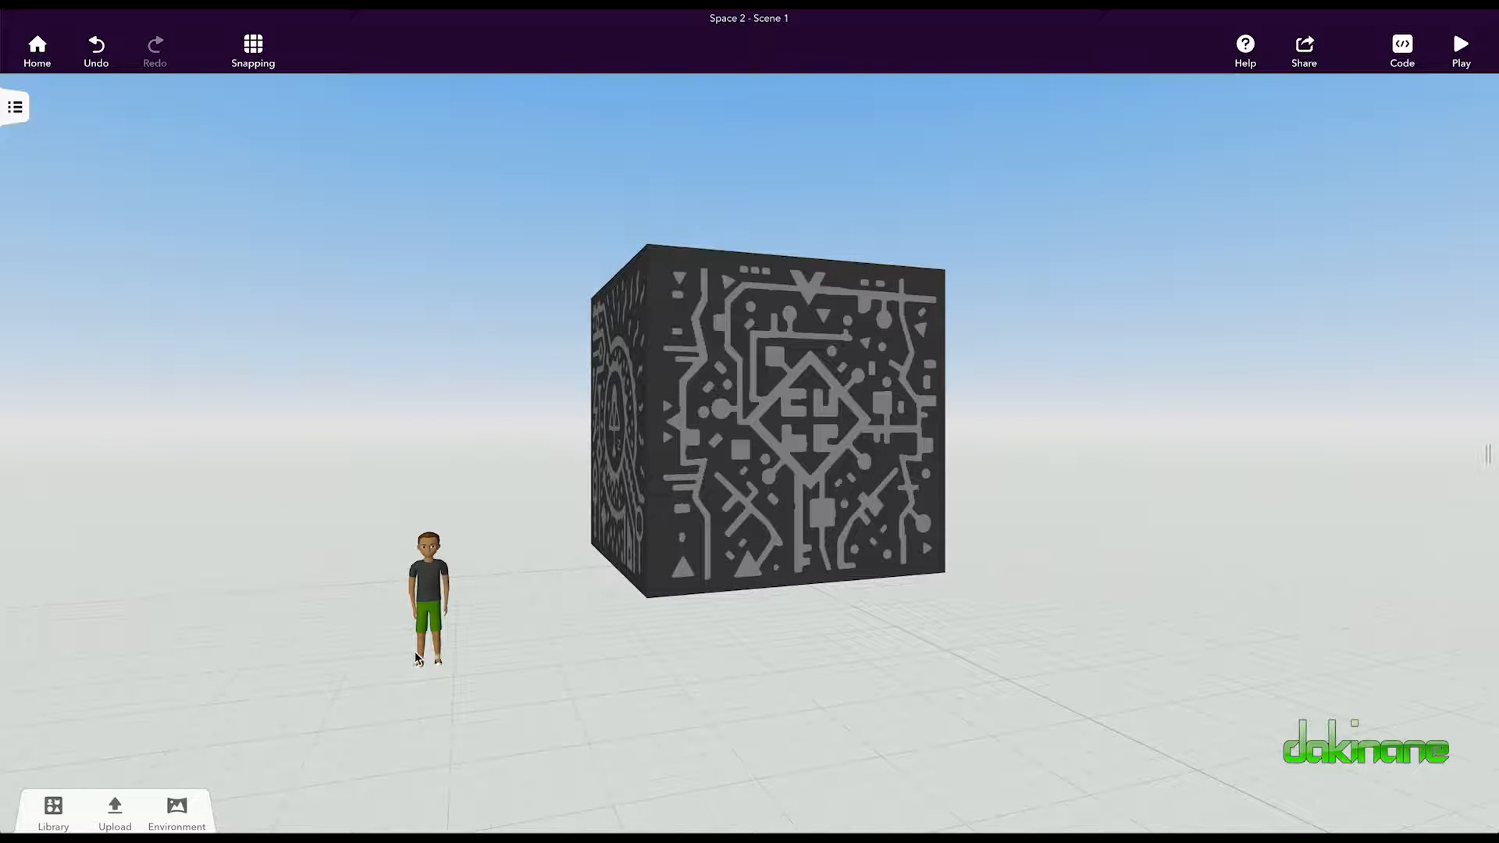
pyautogui.click(429, 608)
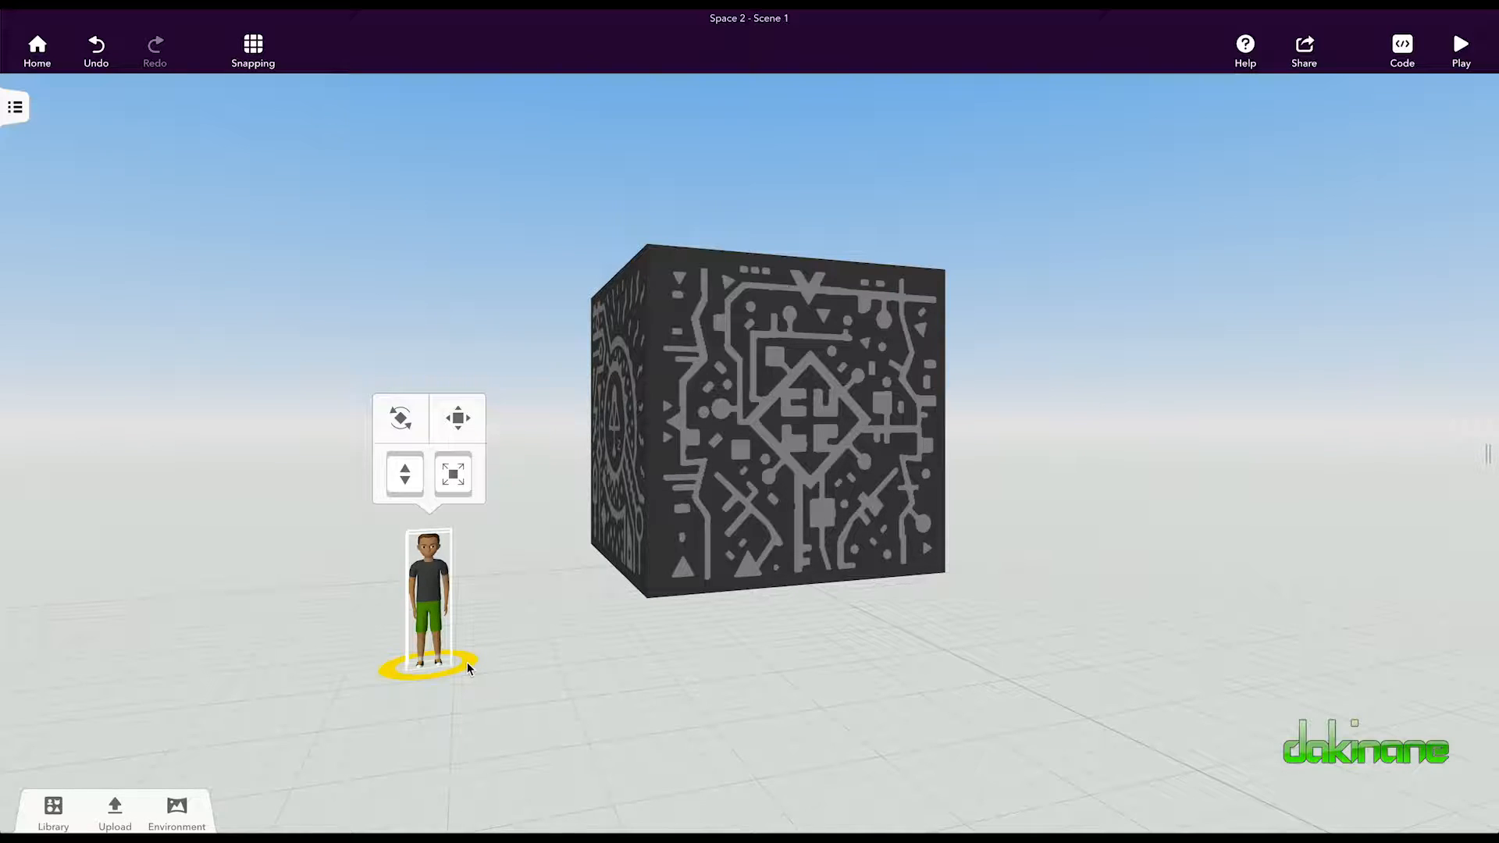
pyautogui.moveTo(467, 664); pyautogui.dragTo(467, 664)
pyautogui.moveTo(613, 678); pyautogui.dragTo(589, 687)
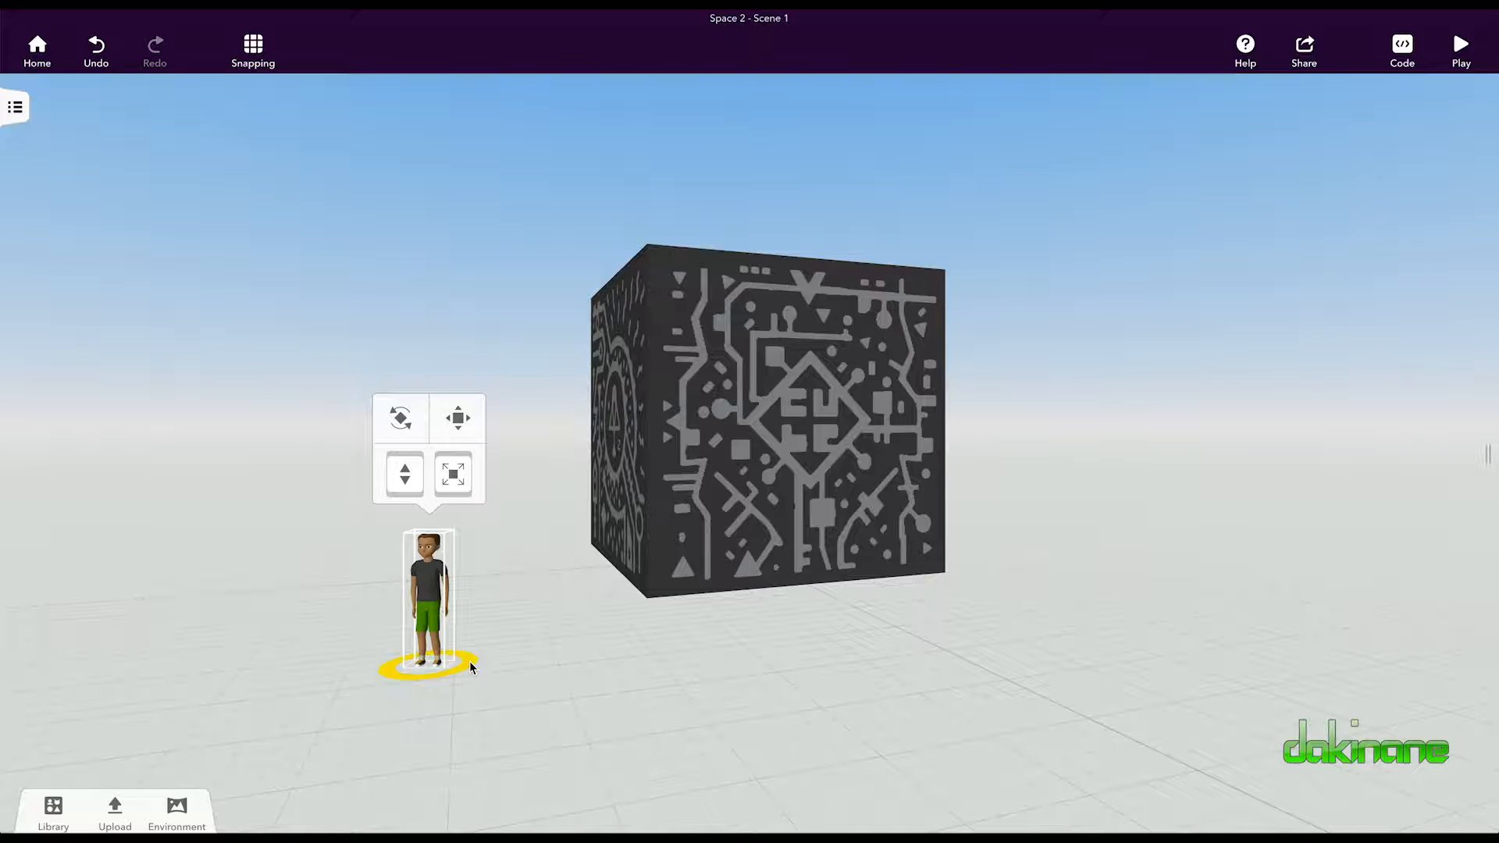
pyautogui.moveTo(469, 664); pyautogui.dragTo(602, 665)
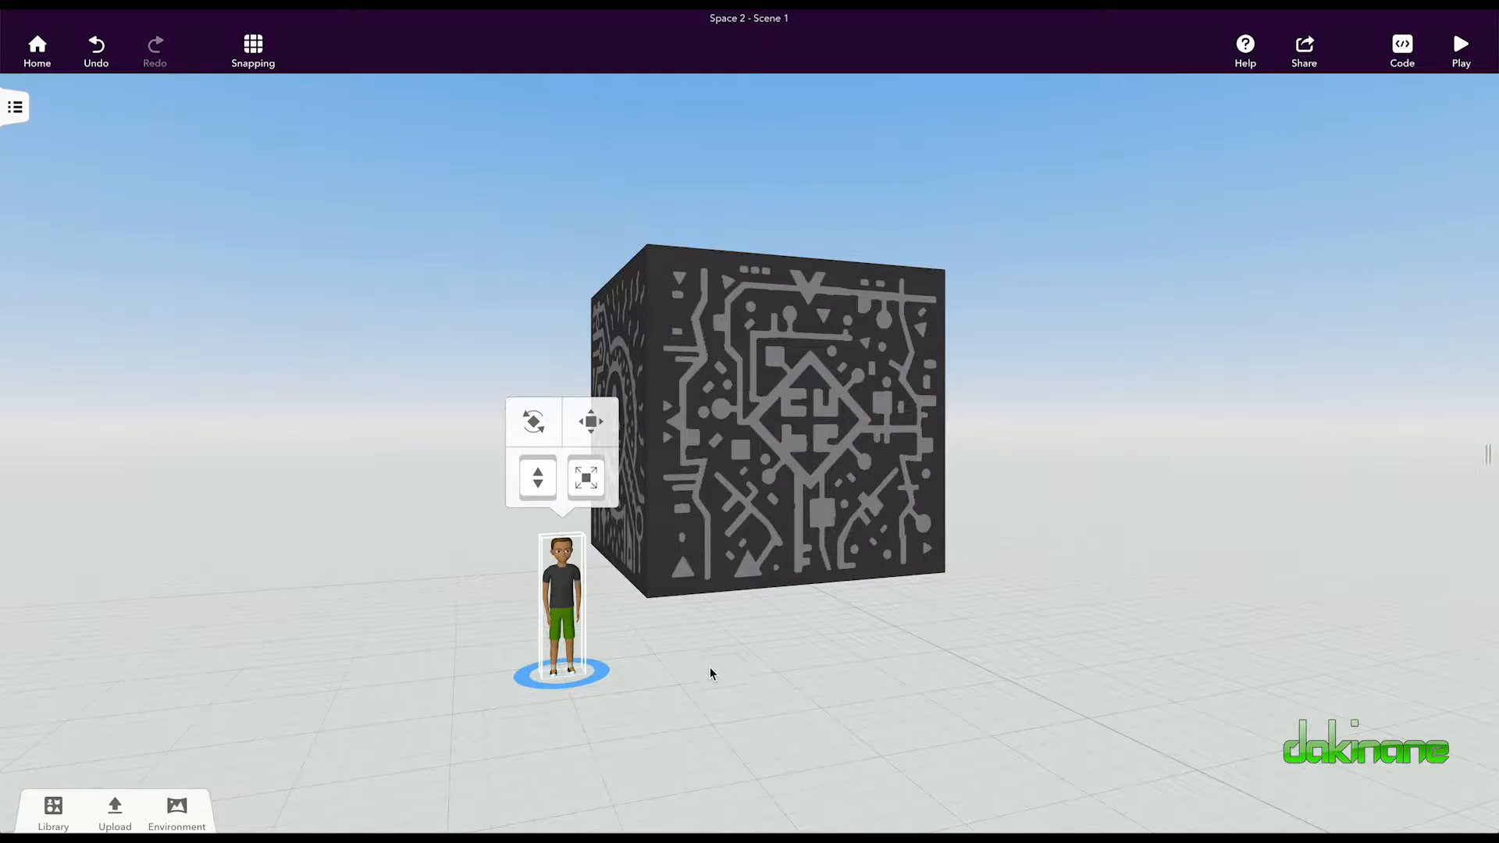
# Step: Scale the boy up to about twice his size
pyautogui.moveTo(710, 673); pyautogui.dragTo(646, 684)
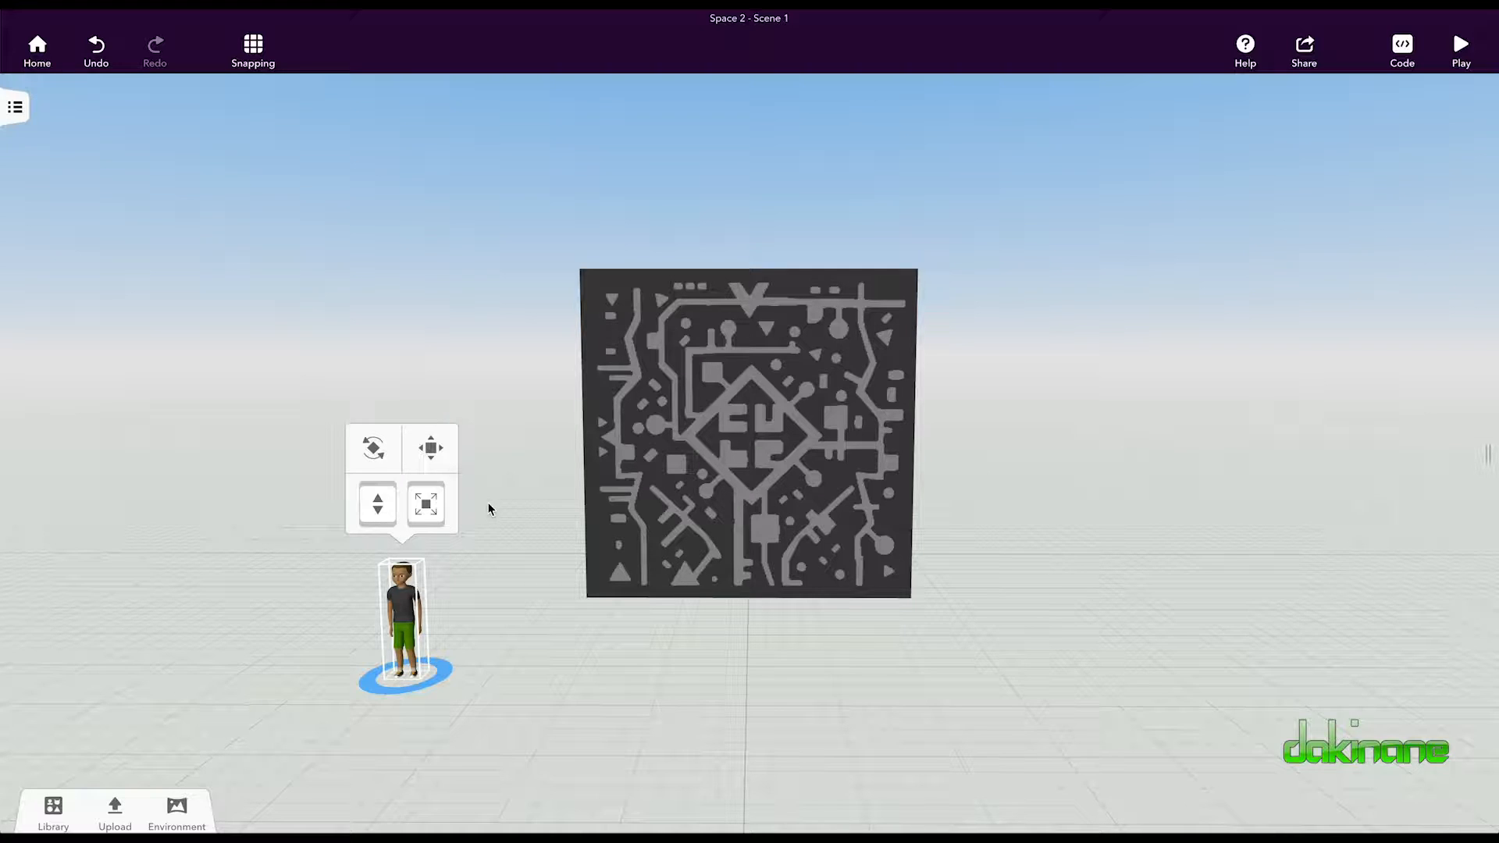
pyautogui.click(432, 506)
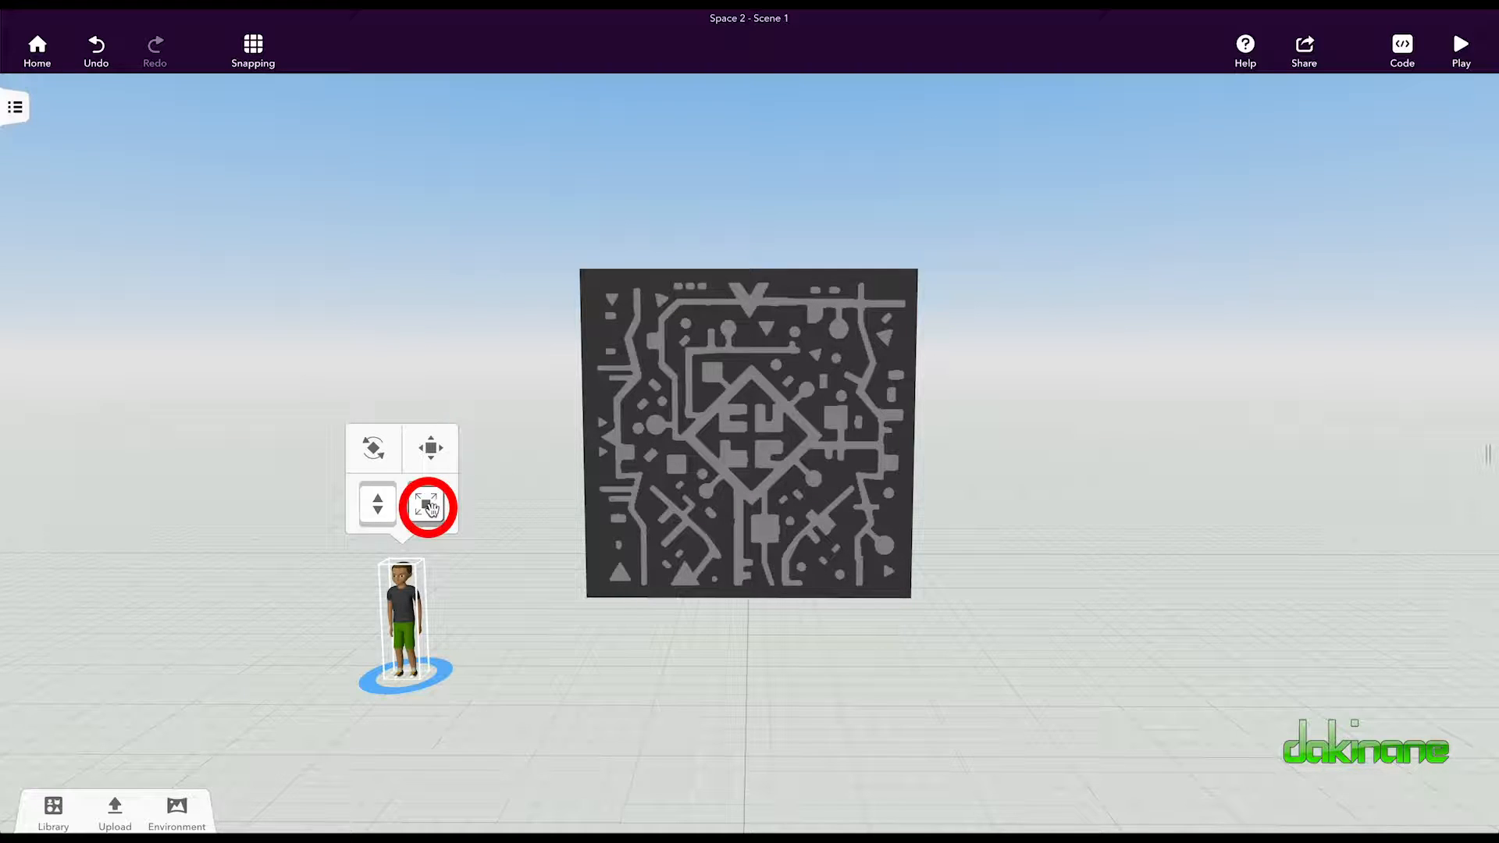
pyautogui.moveTo(432, 506); pyautogui.dragTo(635, 334)
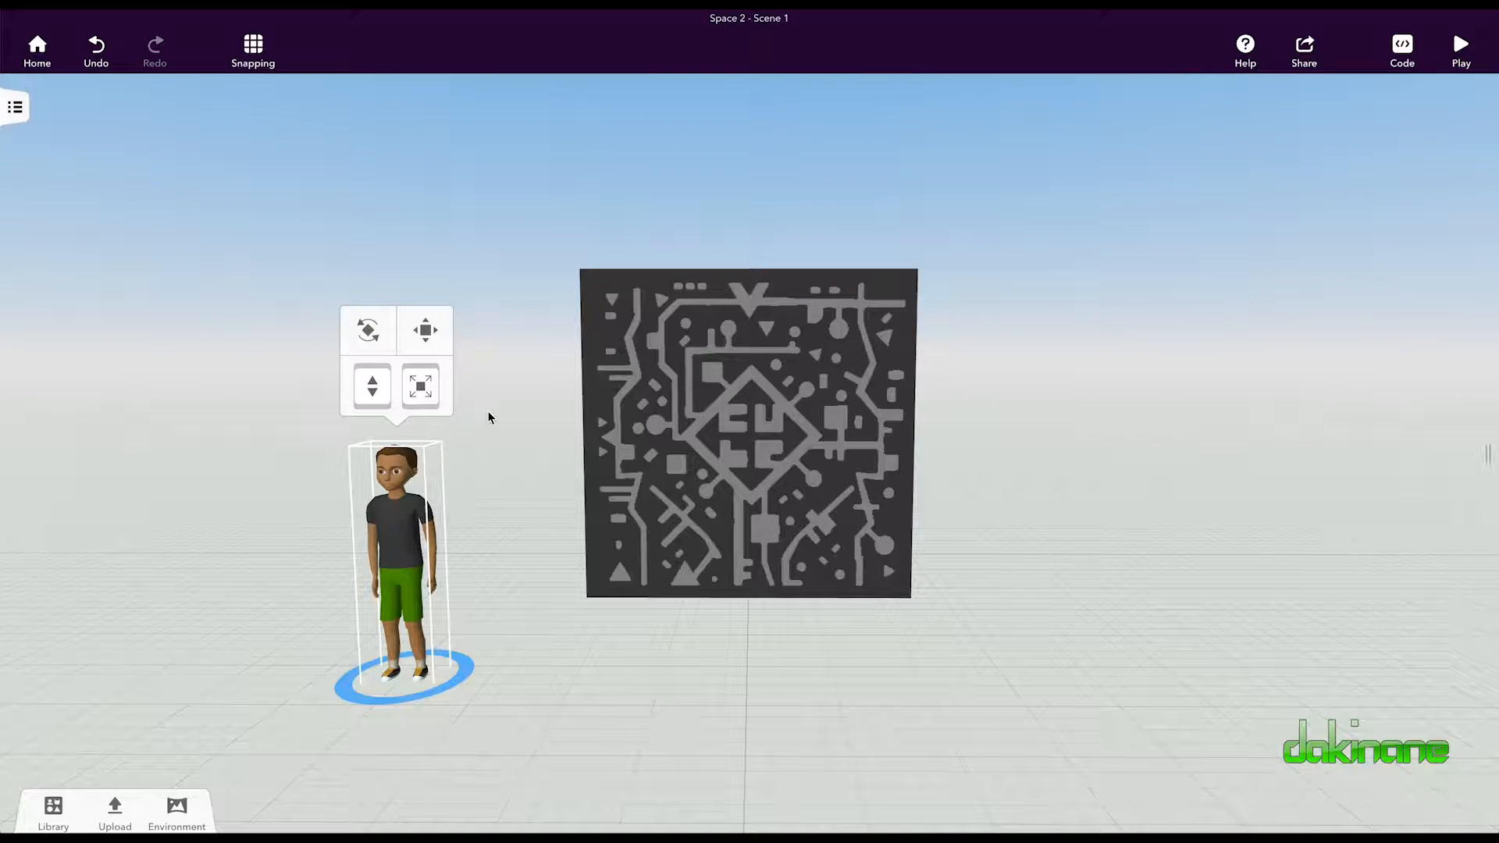
# Step: Try moving the boy along the horizontal and vertical axes using the axis arrows
pyautogui.moveTo(373, 385)
pyautogui.mouseDown()
pyautogui.moveTo(385, 216)
pyautogui.moveTo(375, 390)
pyautogui.mouseUp()
pyautogui.click(429, 337)
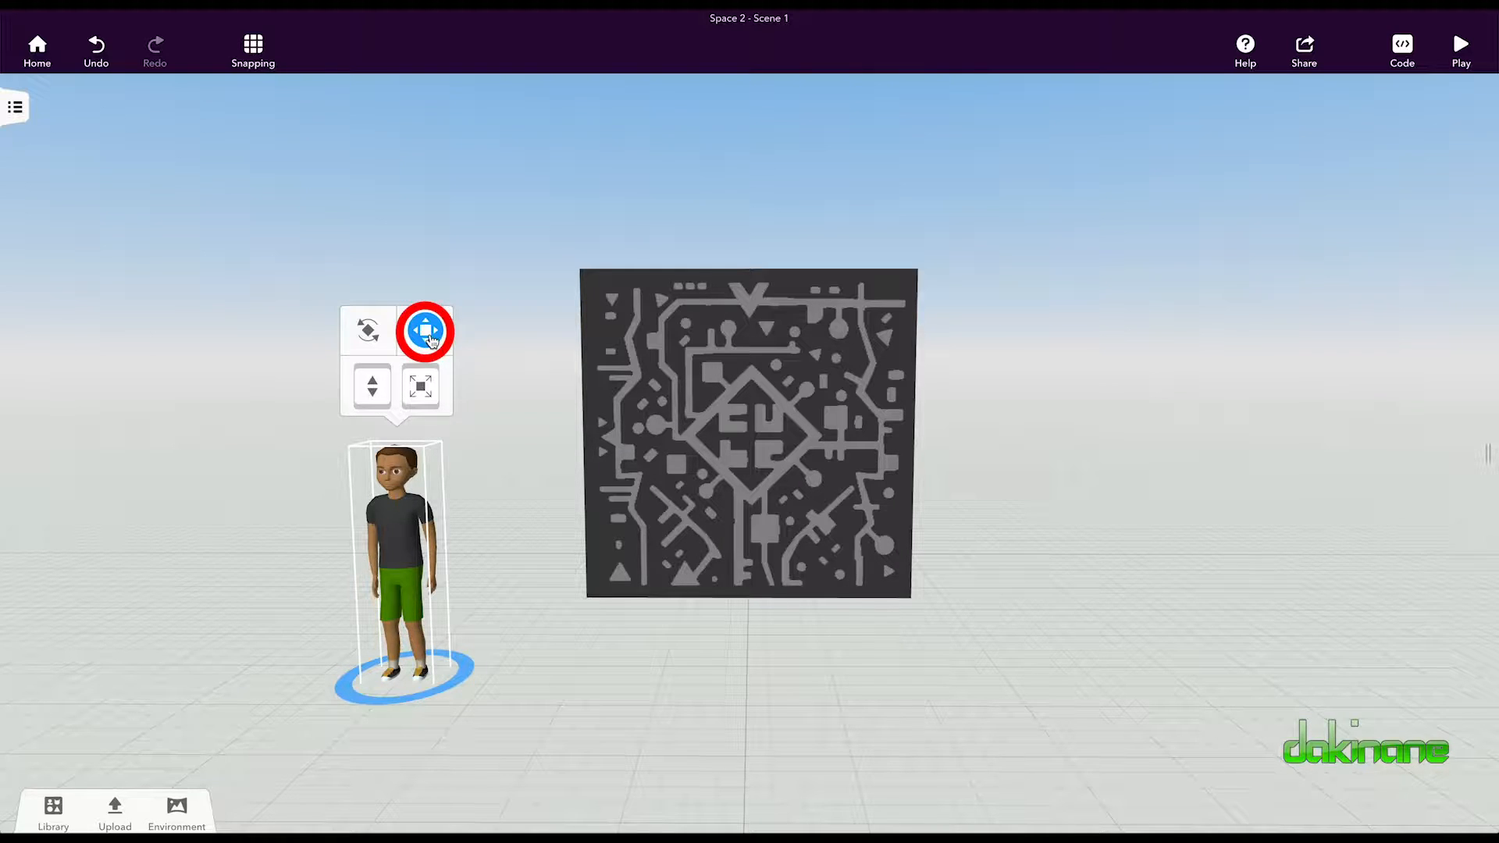
pyautogui.moveTo(377, 578)
pyautogui.mouseDown()
pyautogui.moveTo(338, 603)
pyautogui.moveTo(334, 574)
pyautogui.moveTo(252, 574)
pyautogui.moveTo(325, 593)
pyautogui.mouseUp()
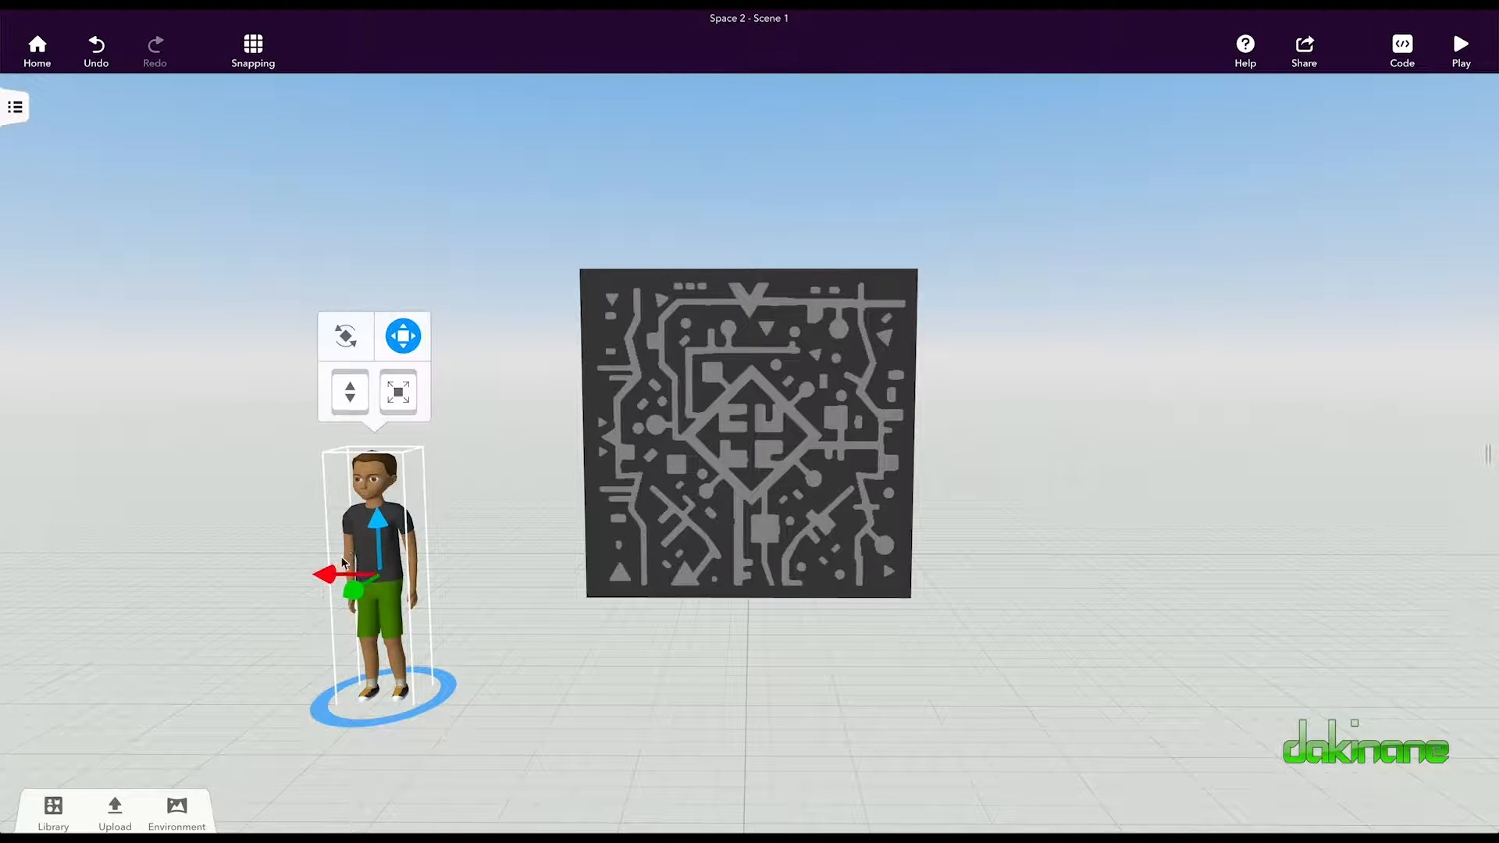
pyautogui.moveTo(377, 525); pyautogui.dragTo(379, 398)
# Step: Try rotating the boy about different axes using the rotation rings
pyautogui.click(346, 335)
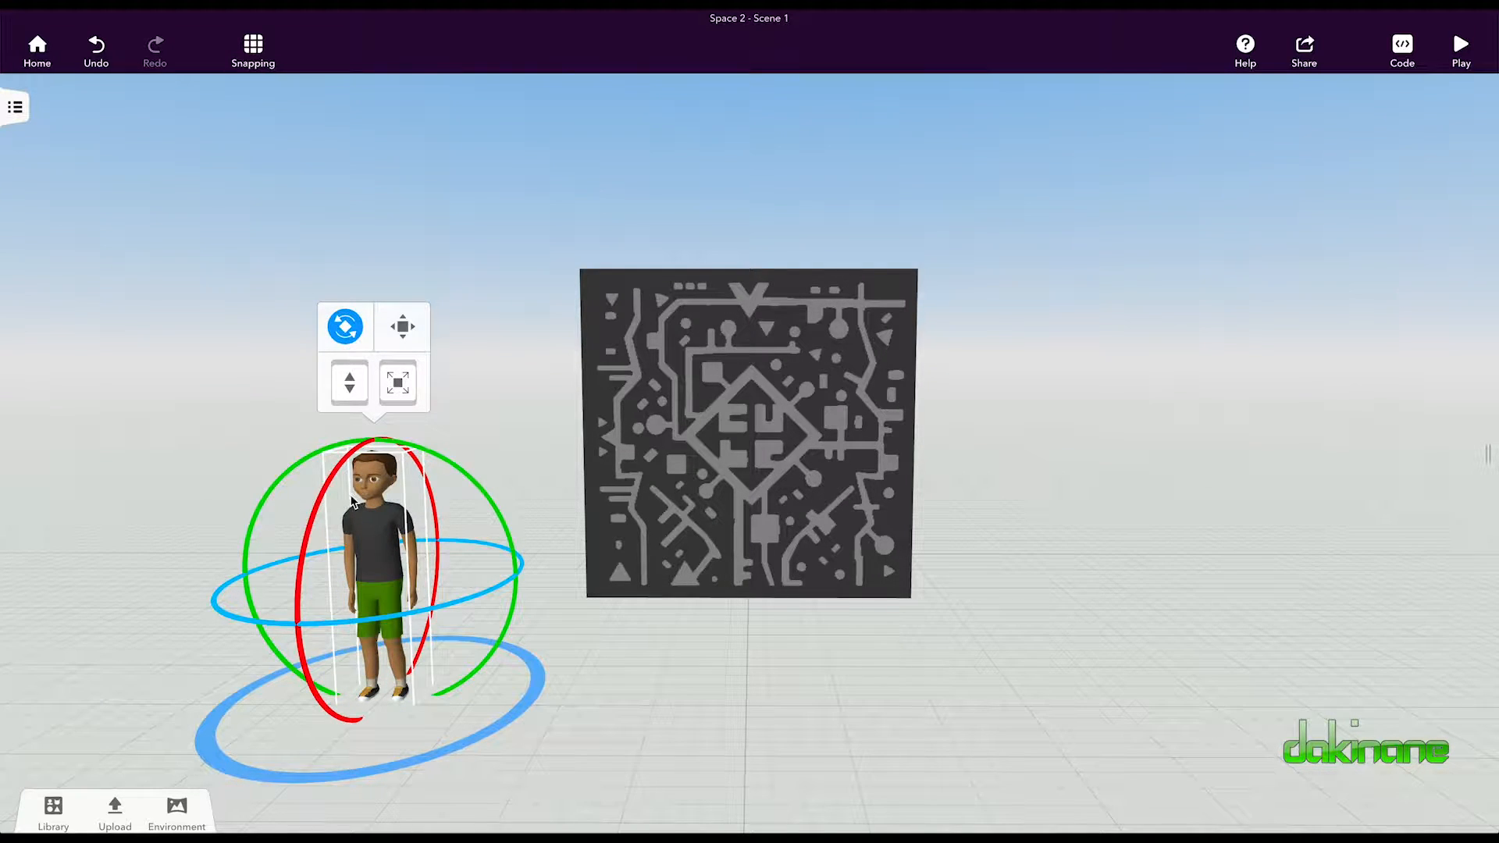
pyautogui.moveTo(327, 496)
pyautogui.mouseDown()
pyautogui.moveTo(344, 566)
pyautogui.moveTo(367, 469)
pyautogui.moveTo(394, 462)
pyautogui.moveTo(345, 515)
pyautogui.mouseUp()
pyautogui.moveTo(487, 596)
pyautogui.mouseDown()
pyautogui.moveTo(426, 616)
pyautogui.moveTo(513, 569)
pyautogui.moveTo(488, 591)
pyautogui.mouseUp()
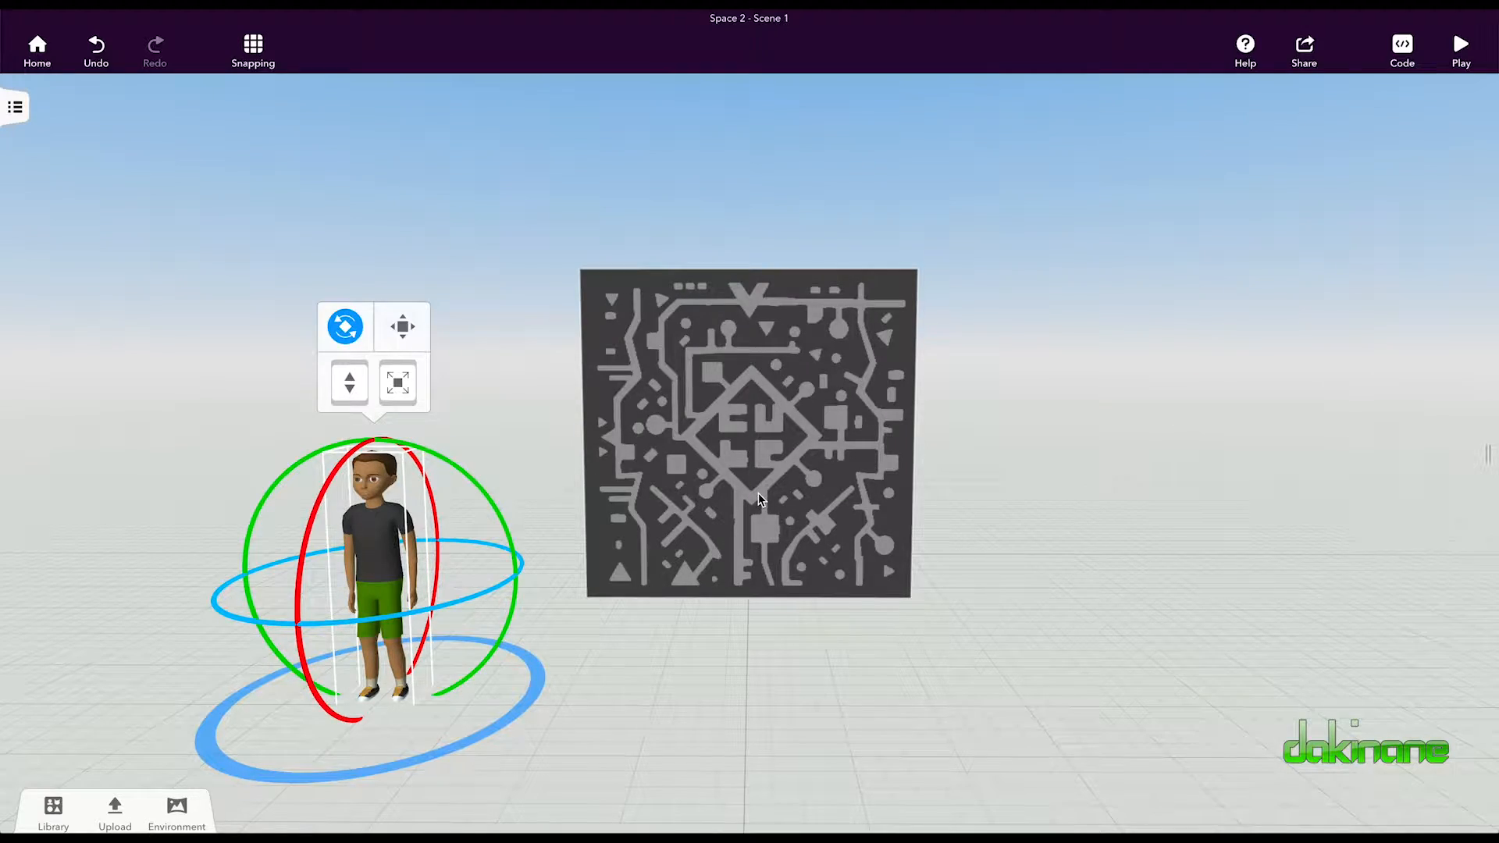
# Step: Attach the boy to the attachment point on the Merge Cube's top face
pyautogui.moveTo(760, 500); pyautogui.dragTo(625, 582, button='right')
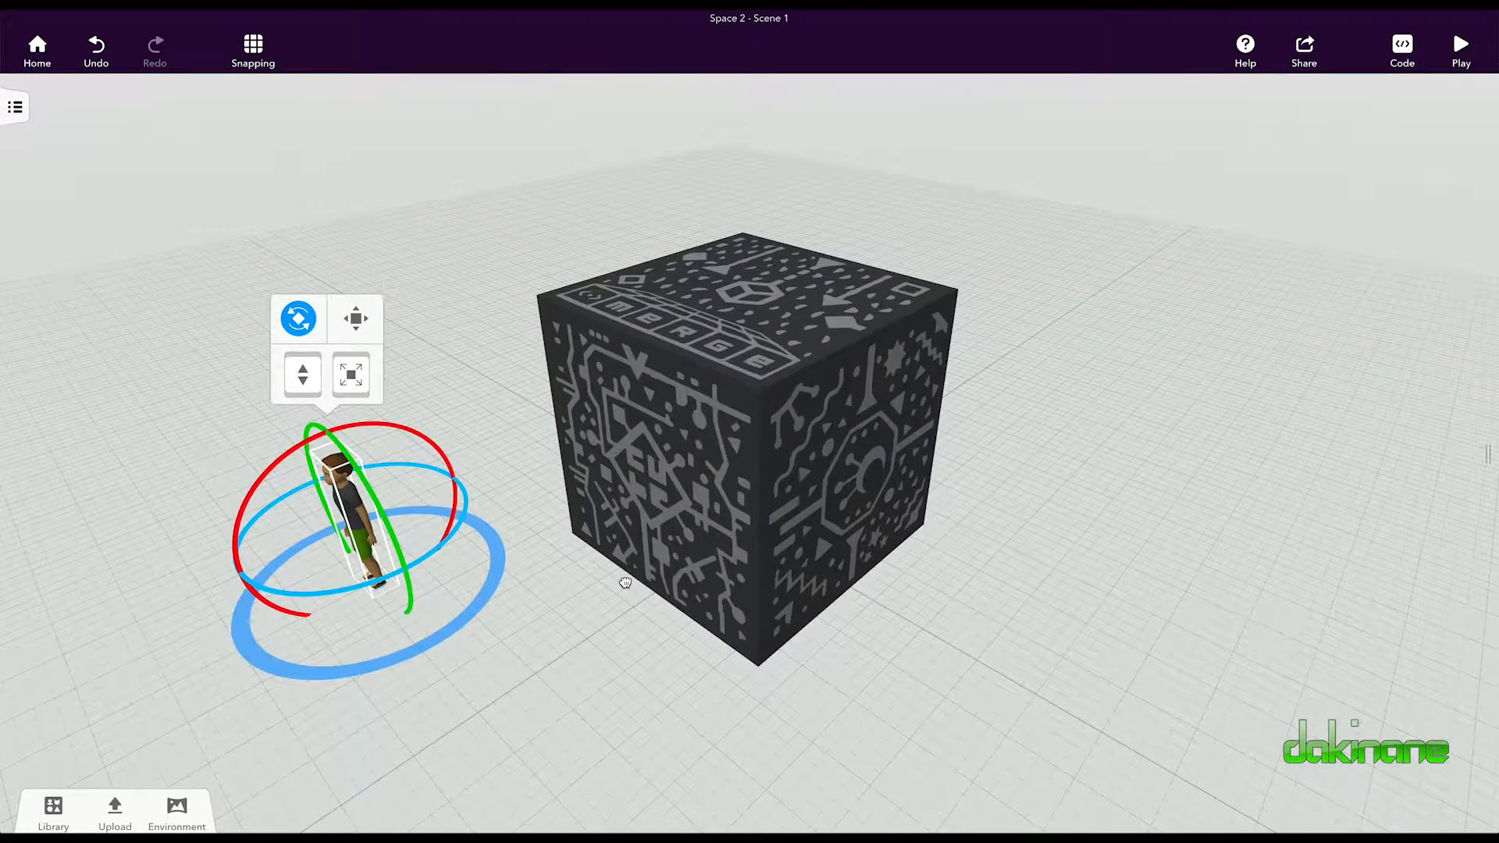
pyautogui.click(579, 643)
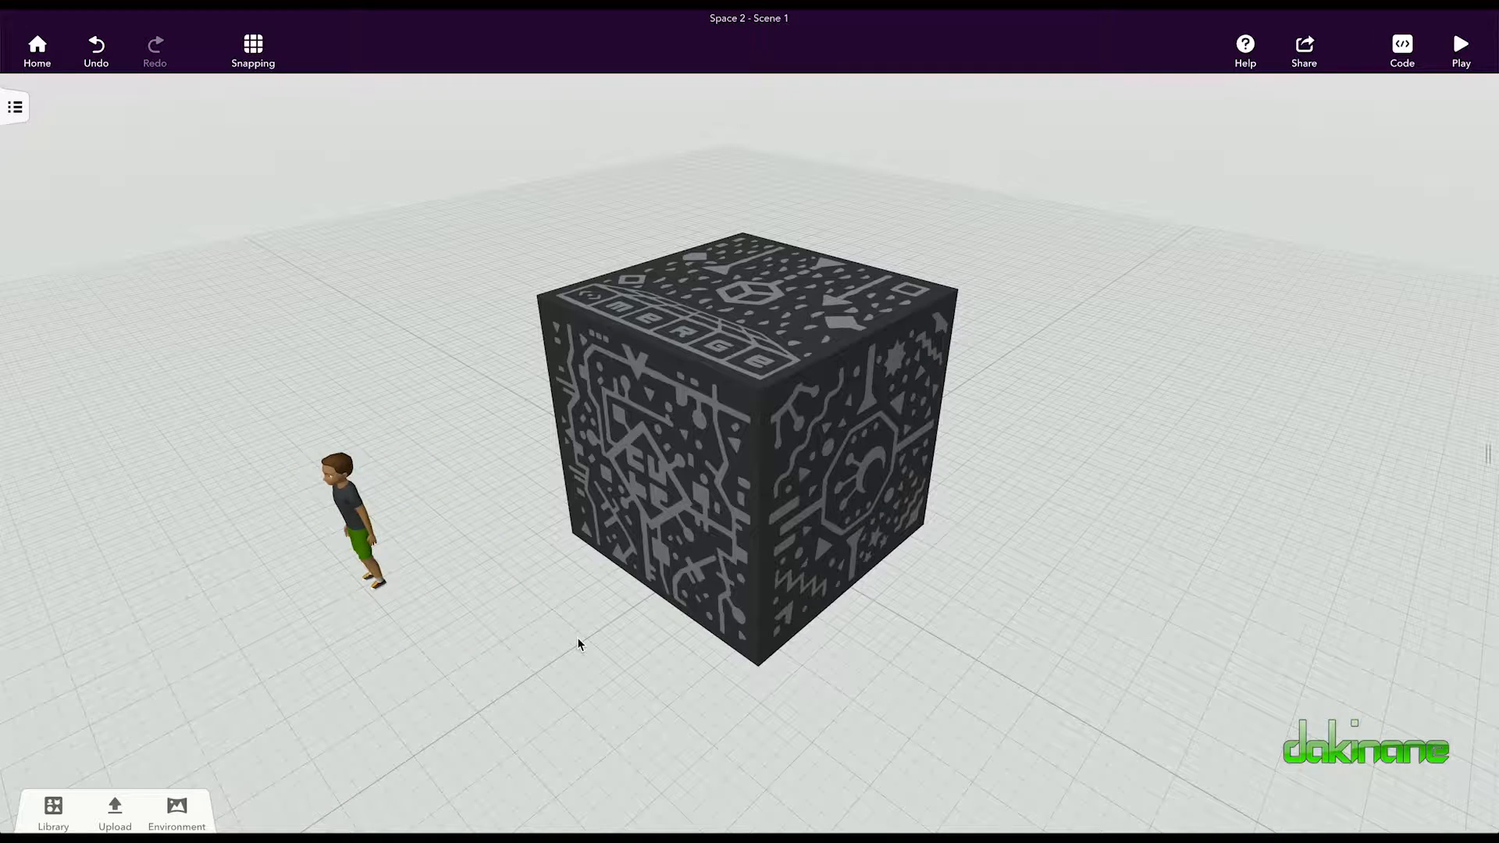
pyautogui.rightClick(348, 490)
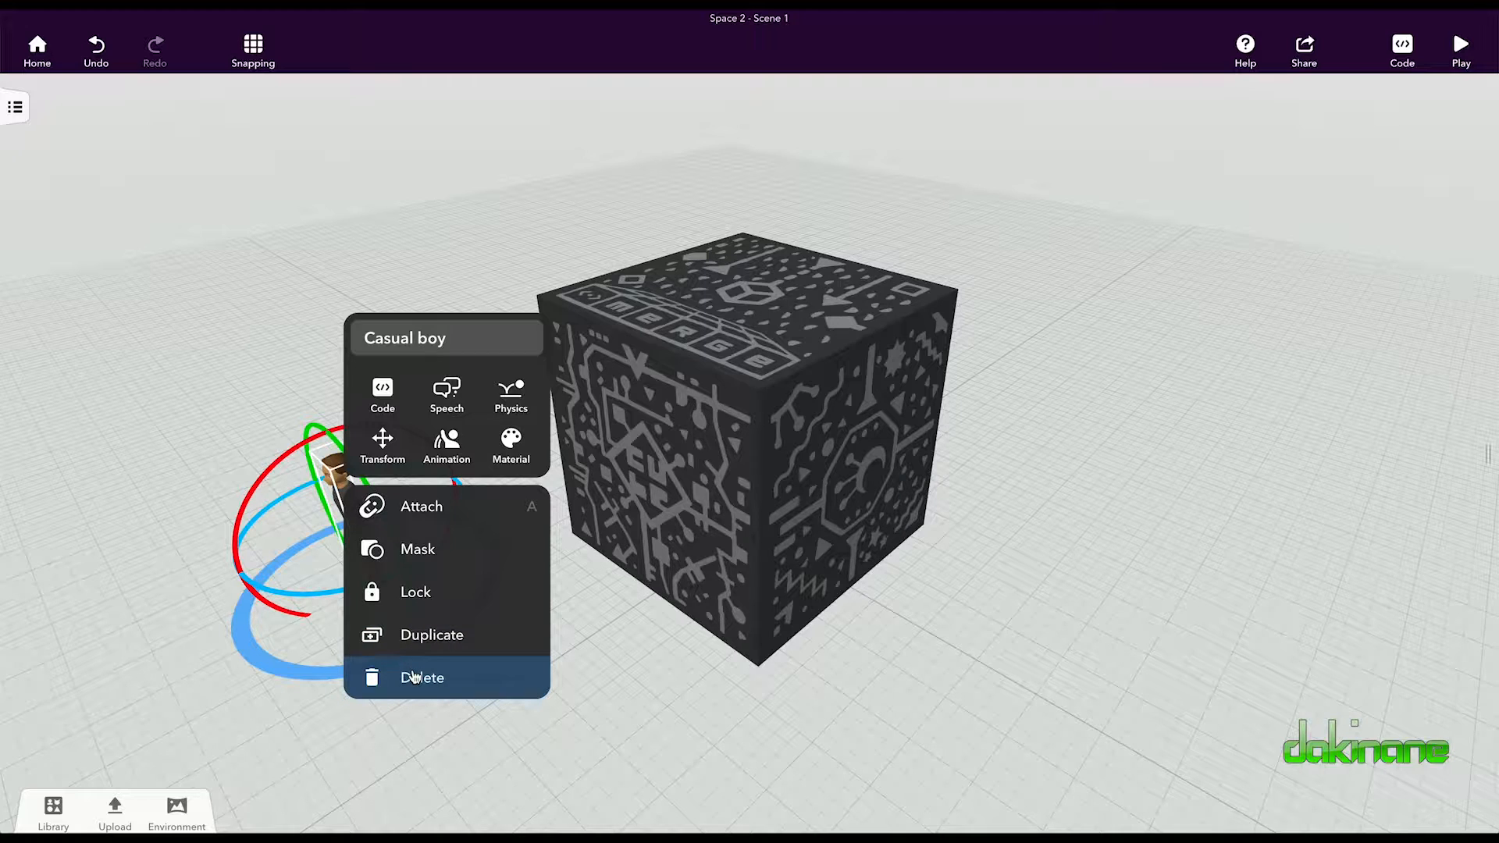
pyautogui.click(419, 513)
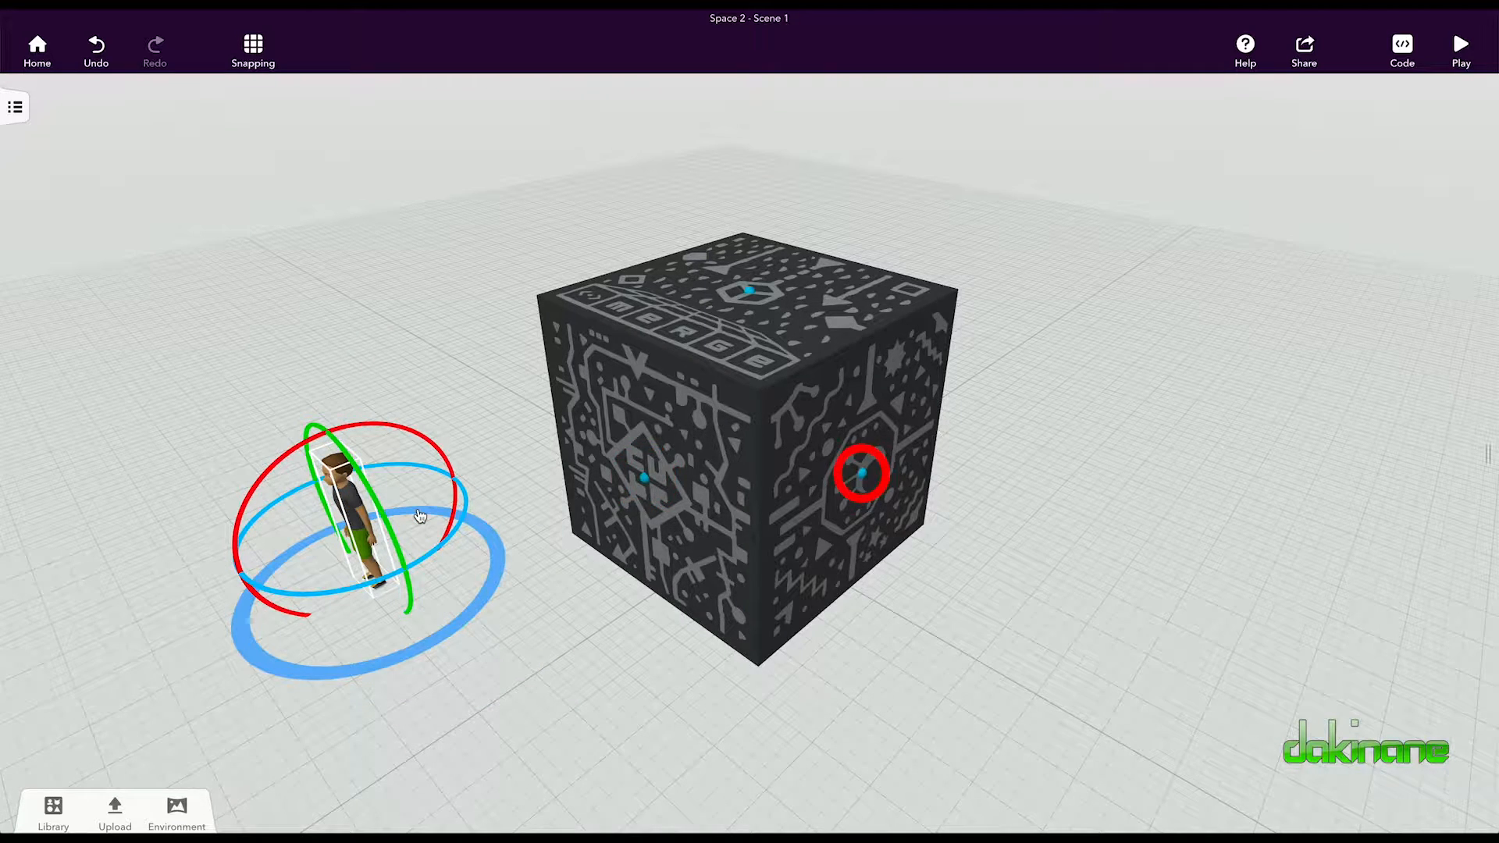
pyautogui.click(748, 292)
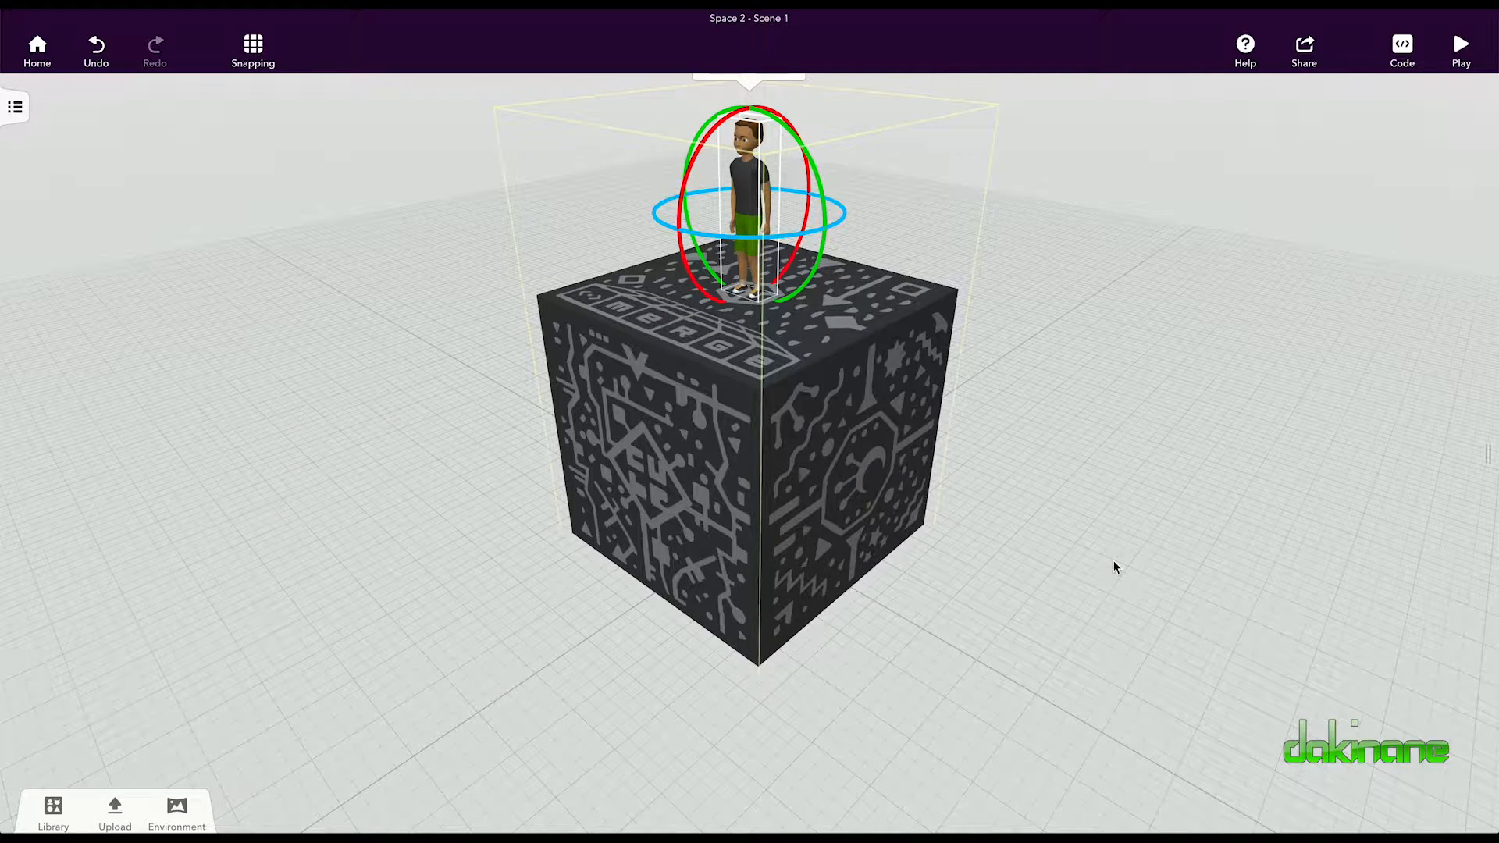
# Step: Give the boy on top of the cube the Run animation from the Actions category
pyautogui.moveTo(1114, 568); pyautogui.dragTo(1149, 575)
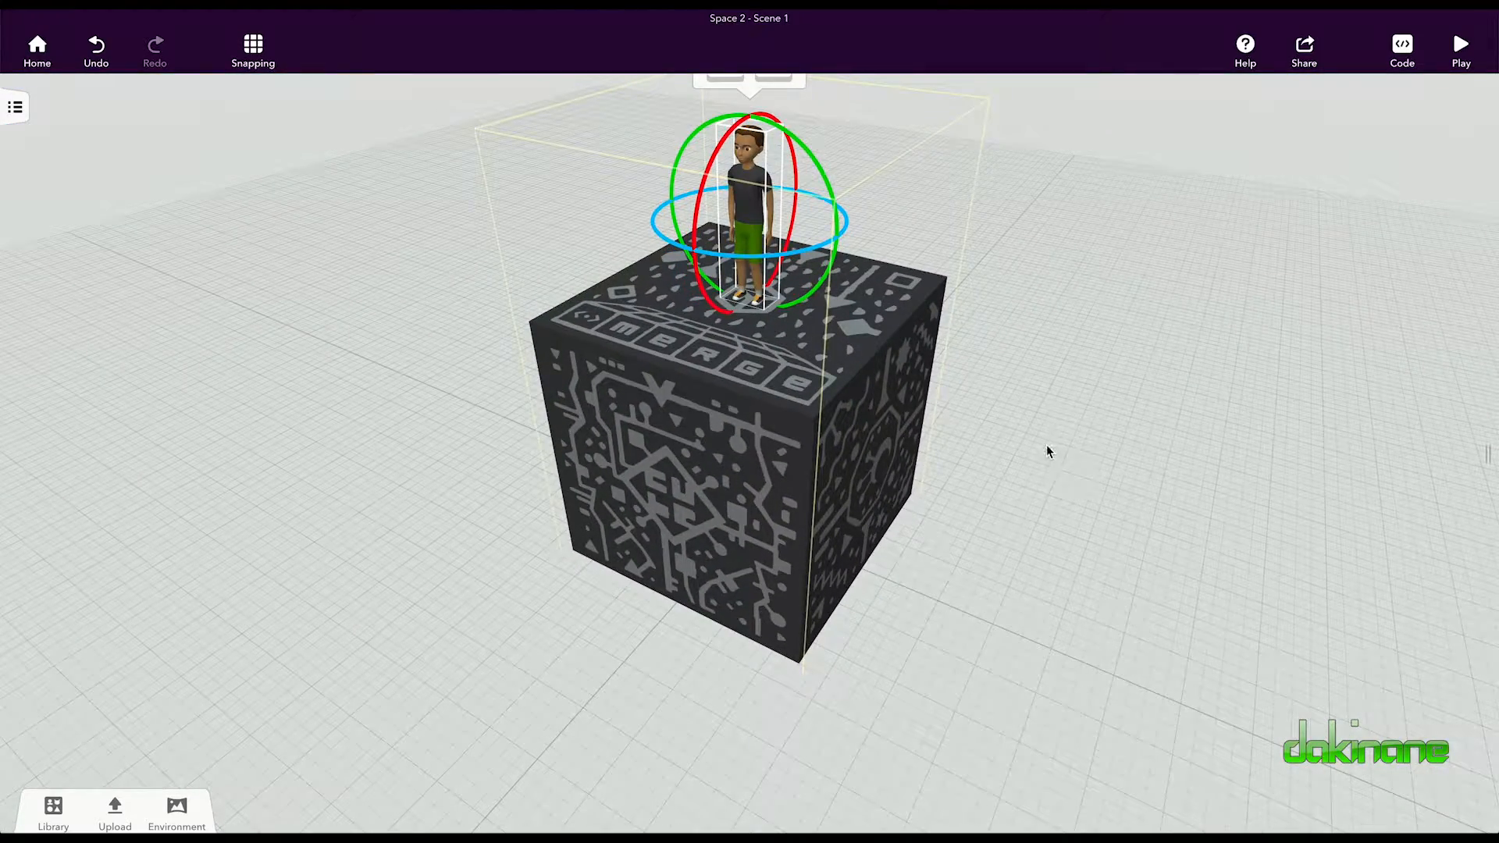
pyautogui.moveTo(1047, 453); pyautogui.dragTo(1042, 399)
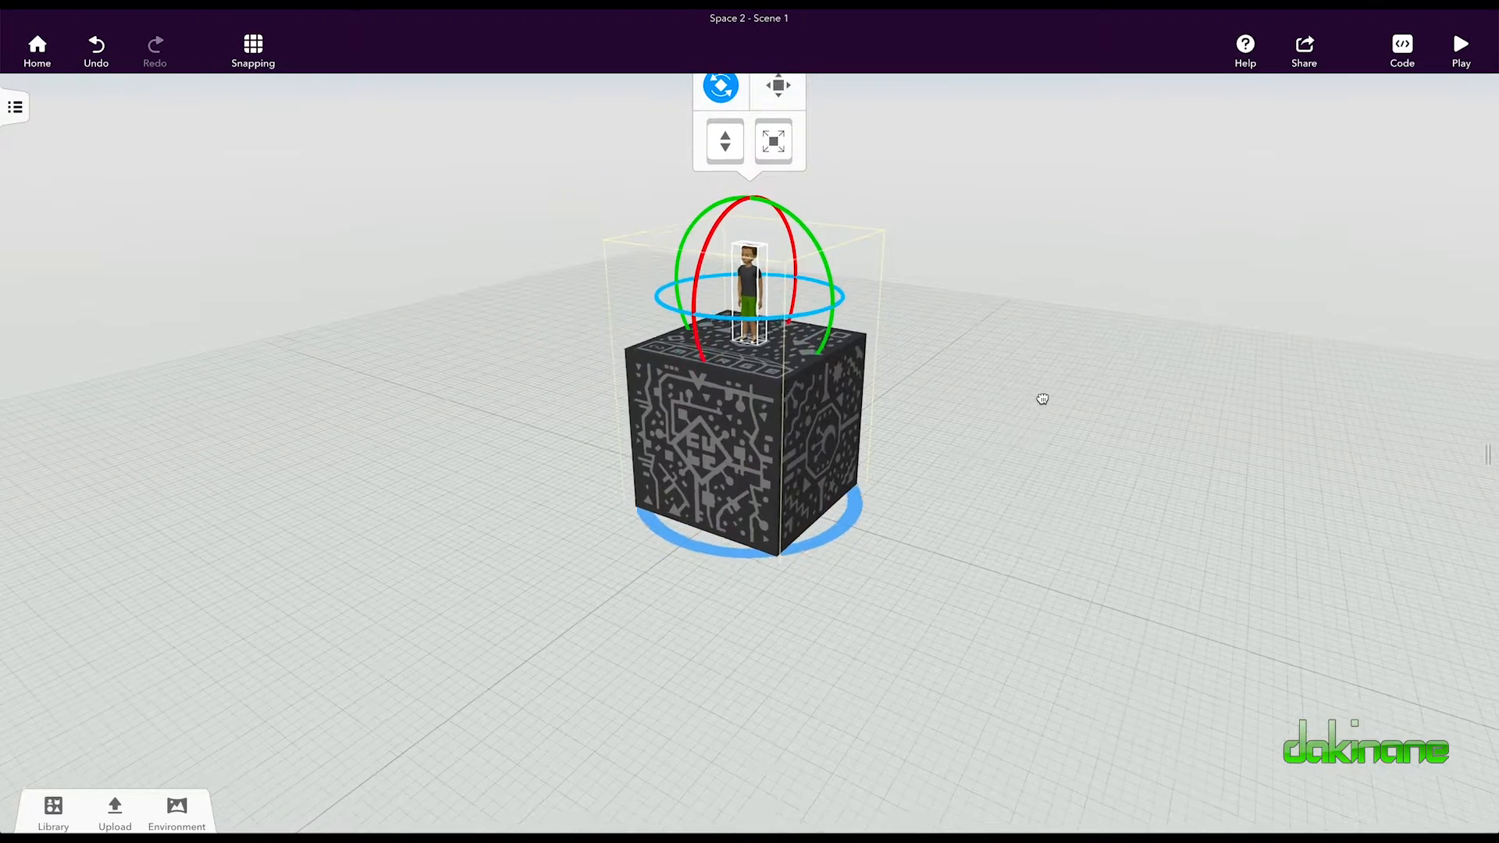
pyautogui.click(1007, 361)
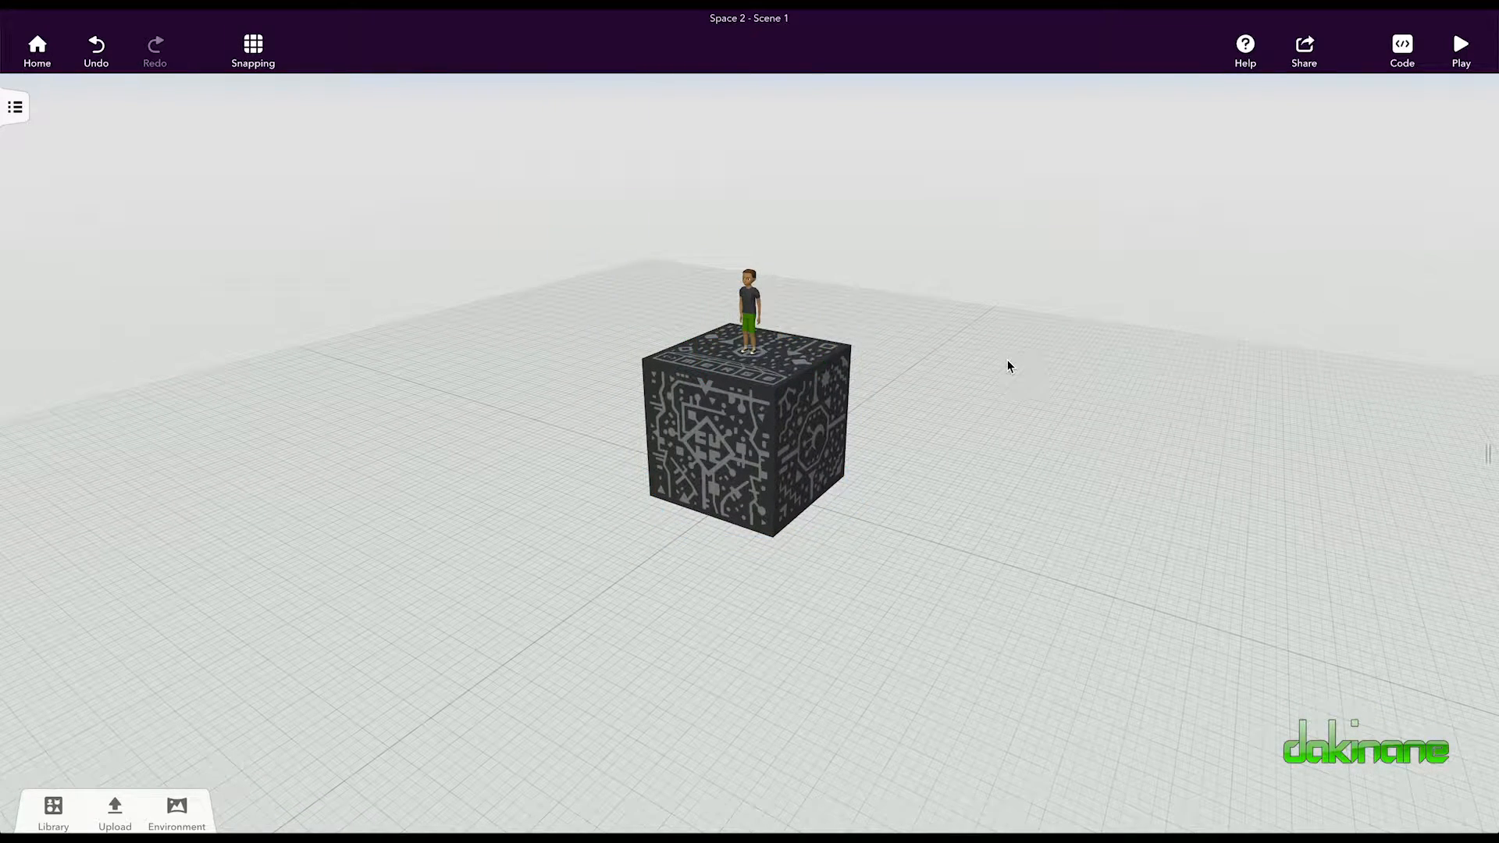
pyautogui.rightClick(754, 297)
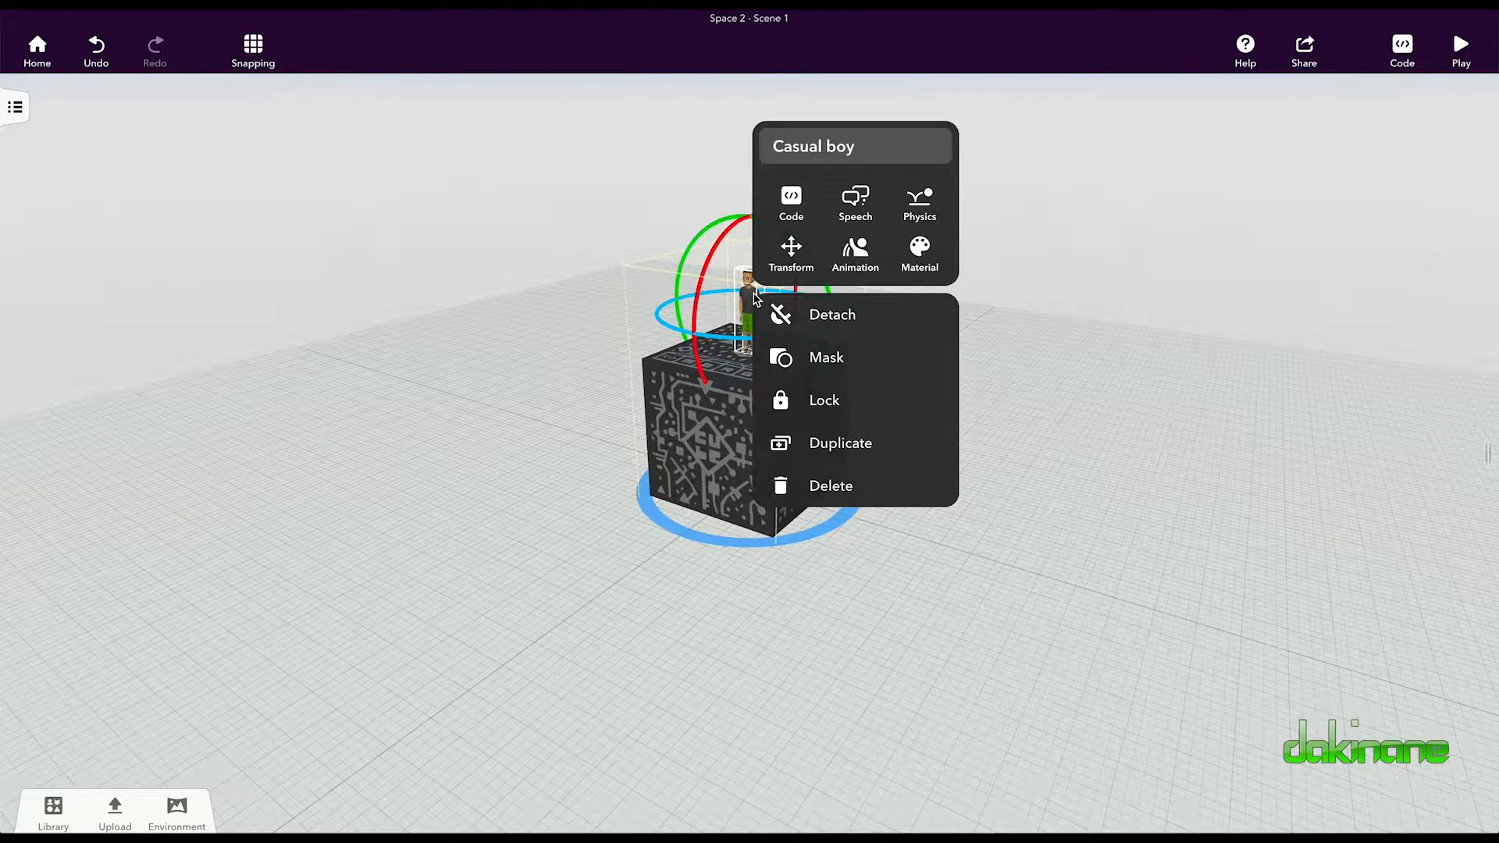
pyautogui.click(858, 250)
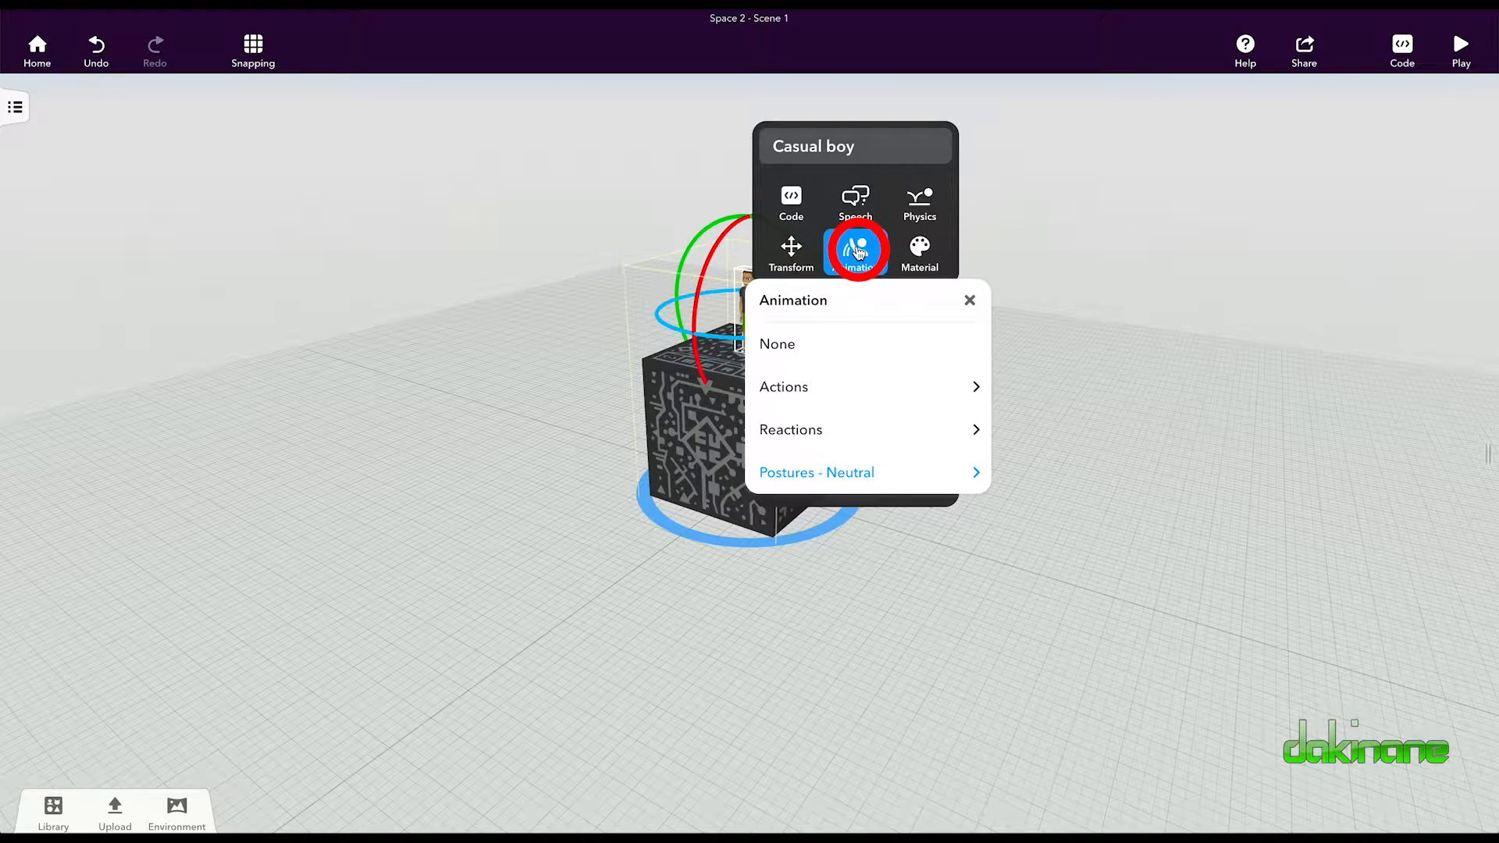
pyautogui.click(820, 386)
pyautogui.click(963, 390)
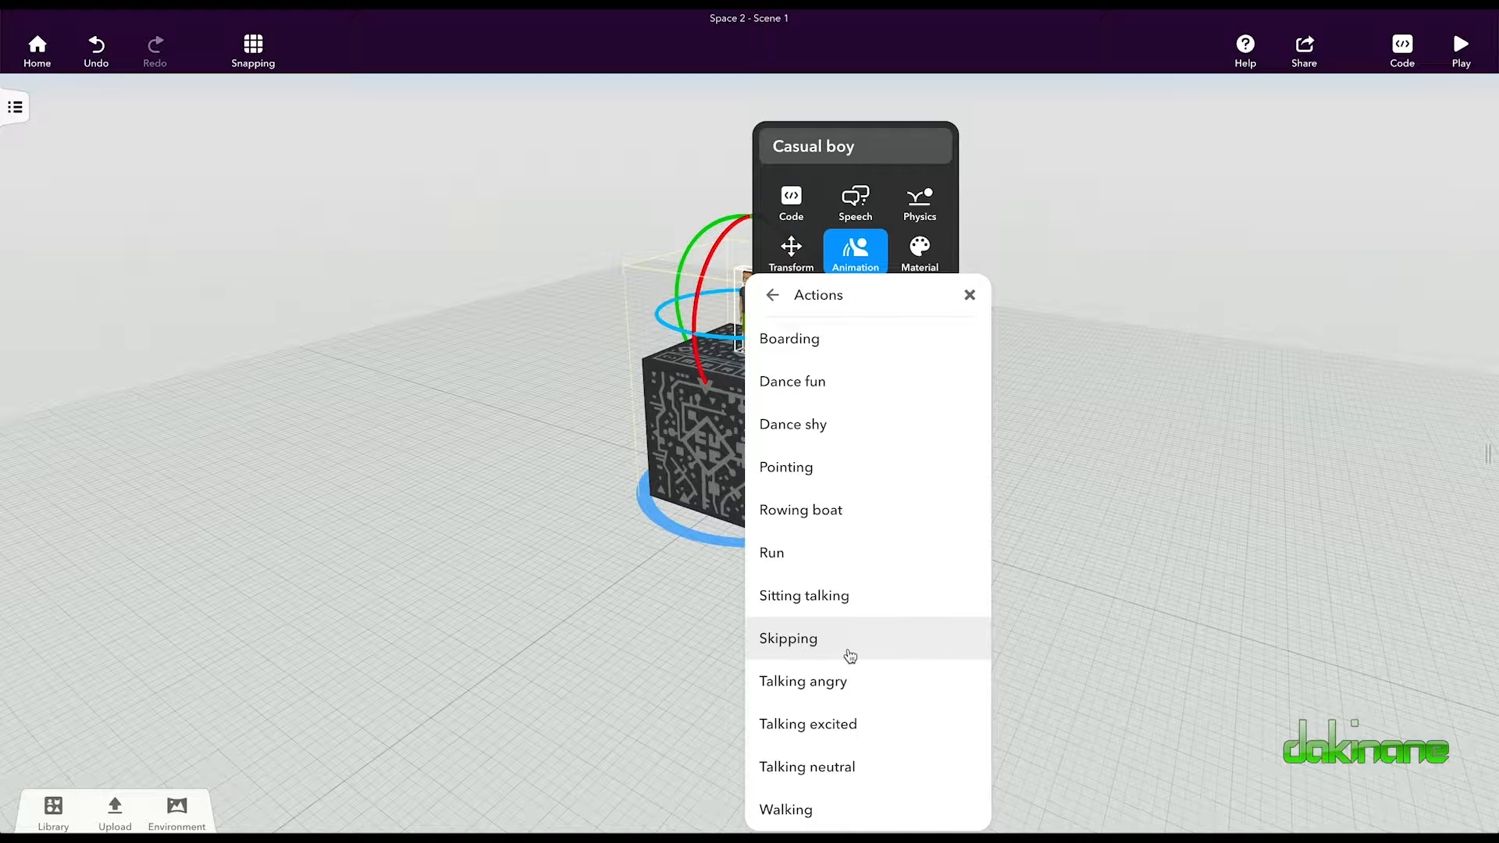
pyautogui.click(781, 556)
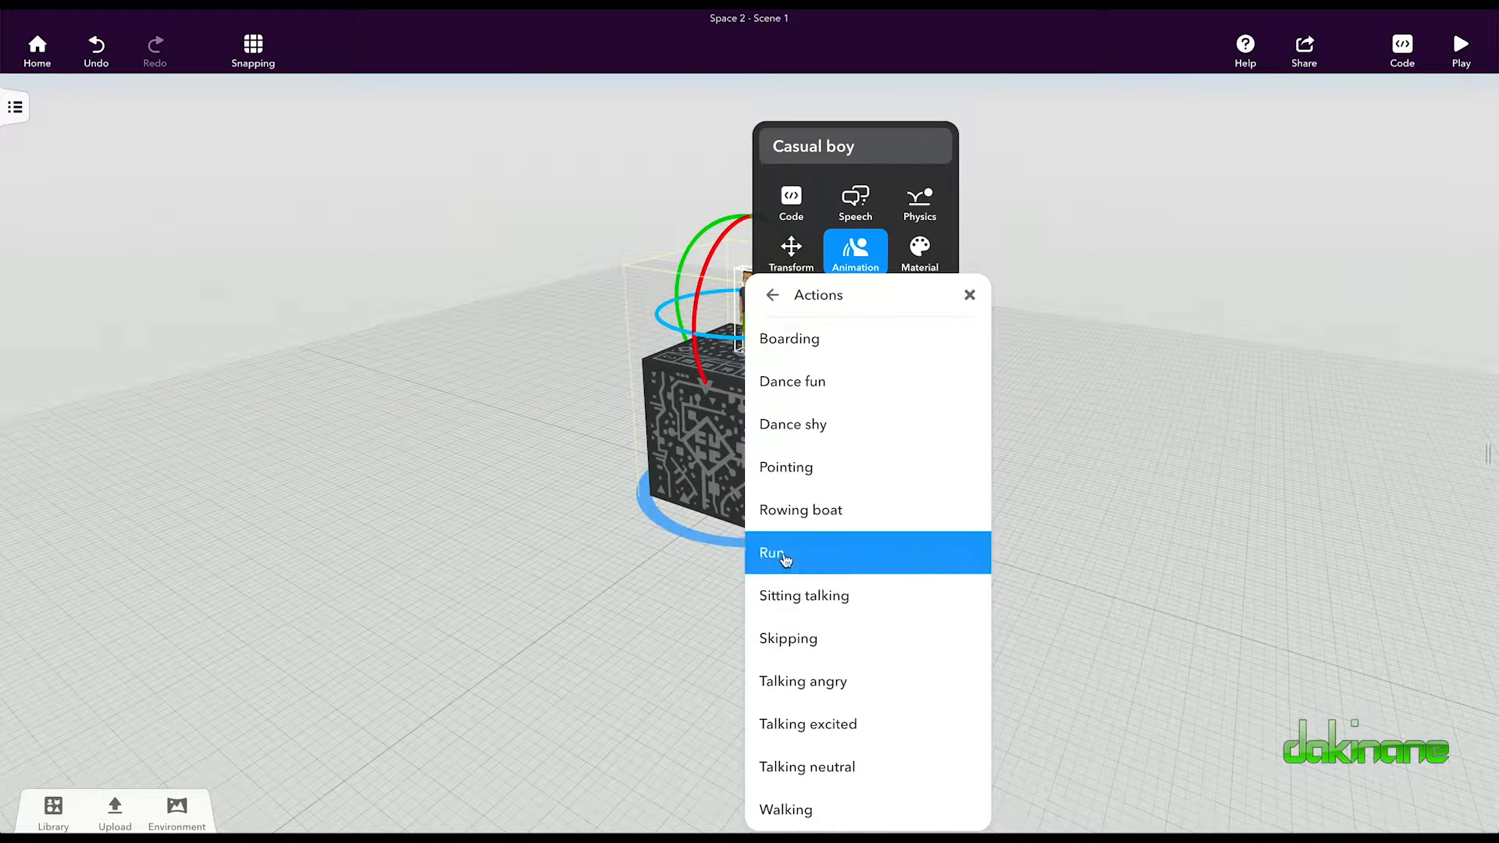
pyautogui.click(970, 295)
pyautogui.click(1070, 423)
# Step: Play the scene to preview the running boy on the cube, and return to the editor
pyautogui.scroll(3, 1015, 361)
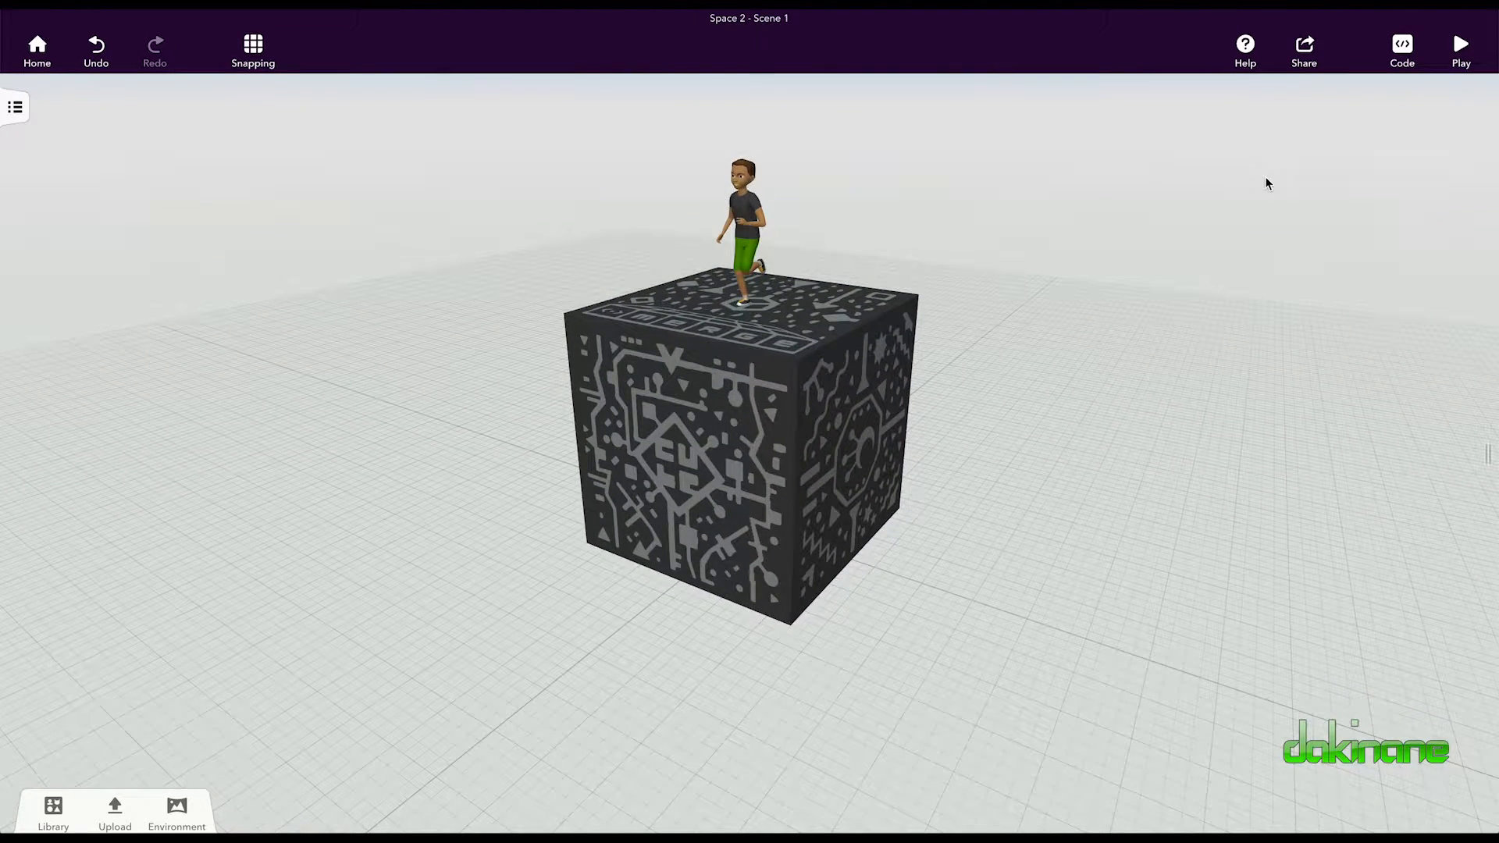
pyautogui.click(1461, 47)
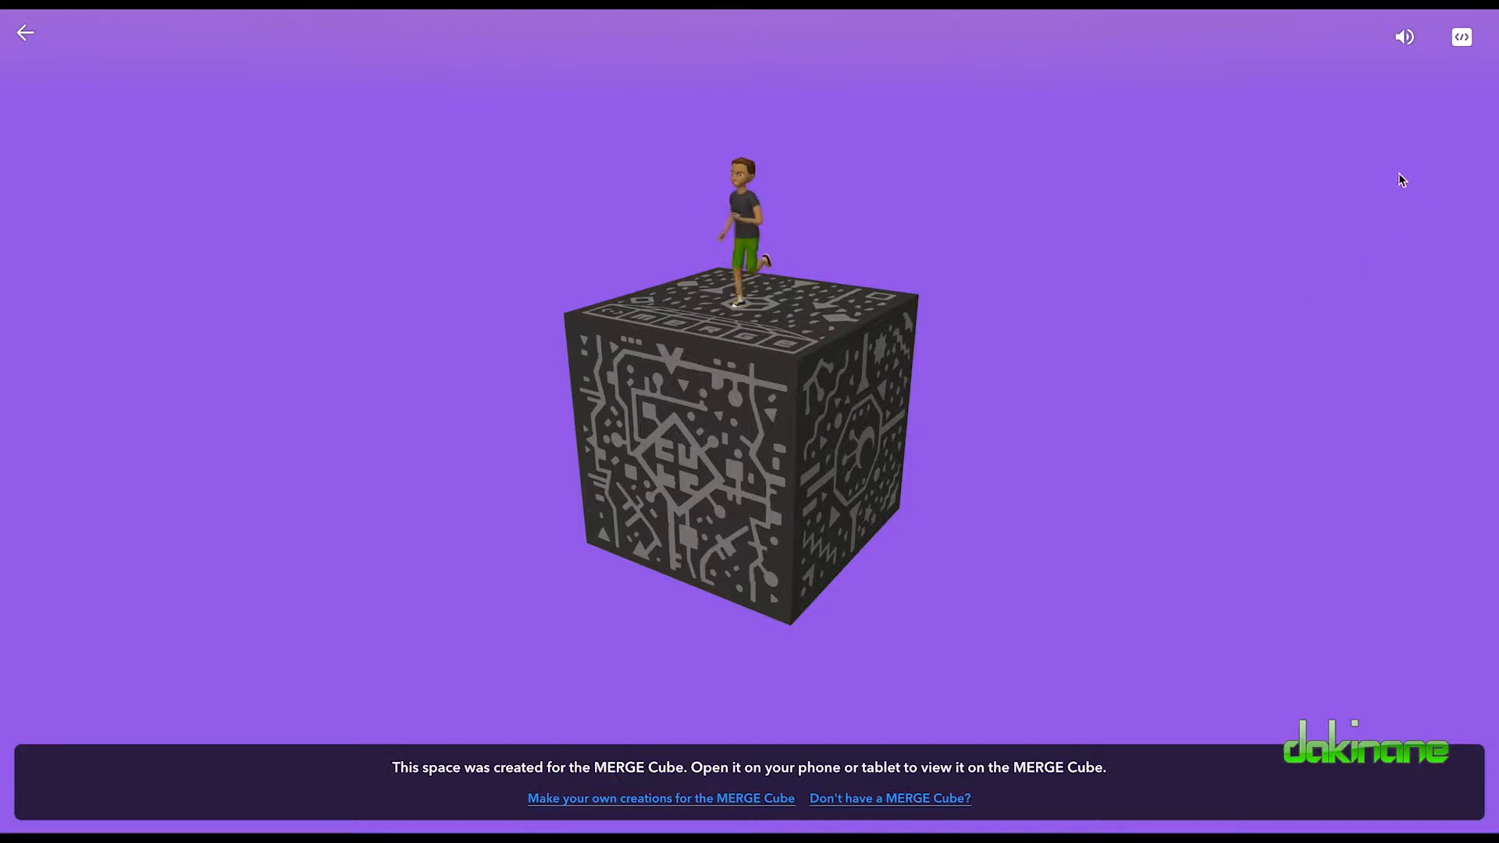
pyautogui.click(25, 35)
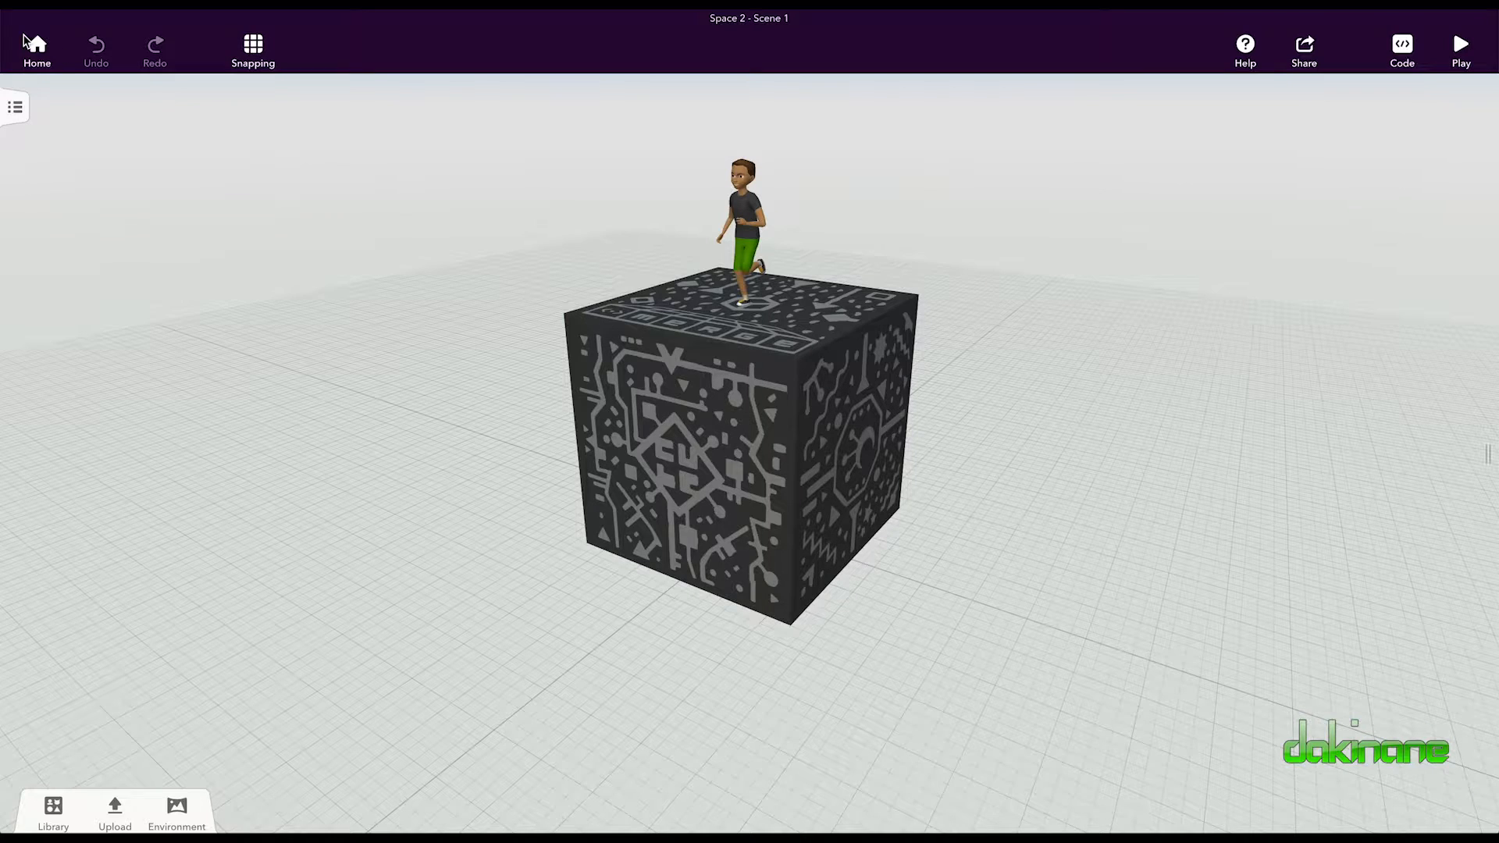
# Step: Recolor the boy's pants bright red and his shirt bright green
pyautogui.rightClick(752, 223)
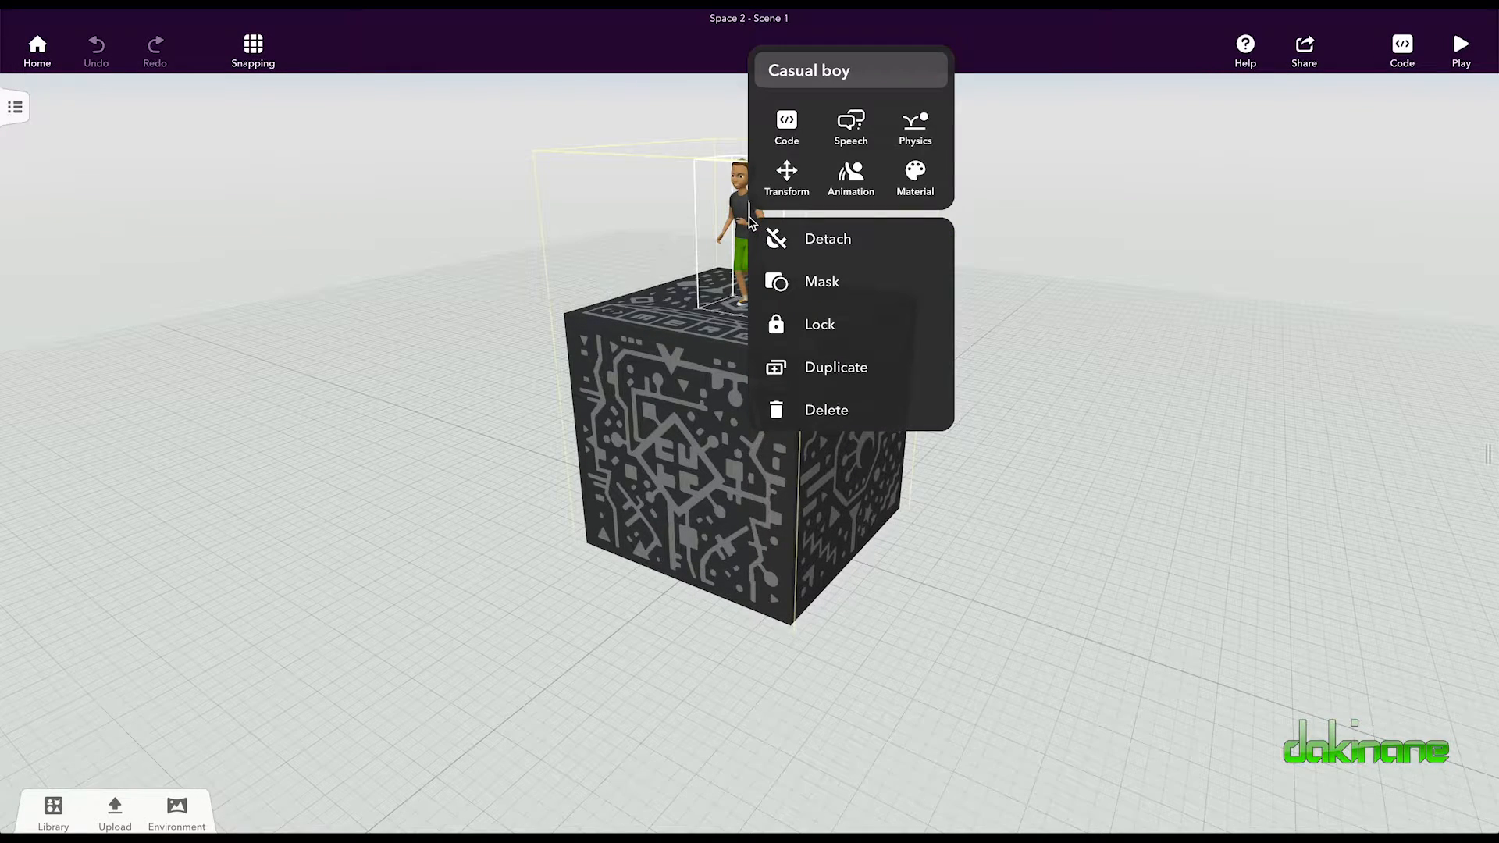
pyautogui.click(918, 179)
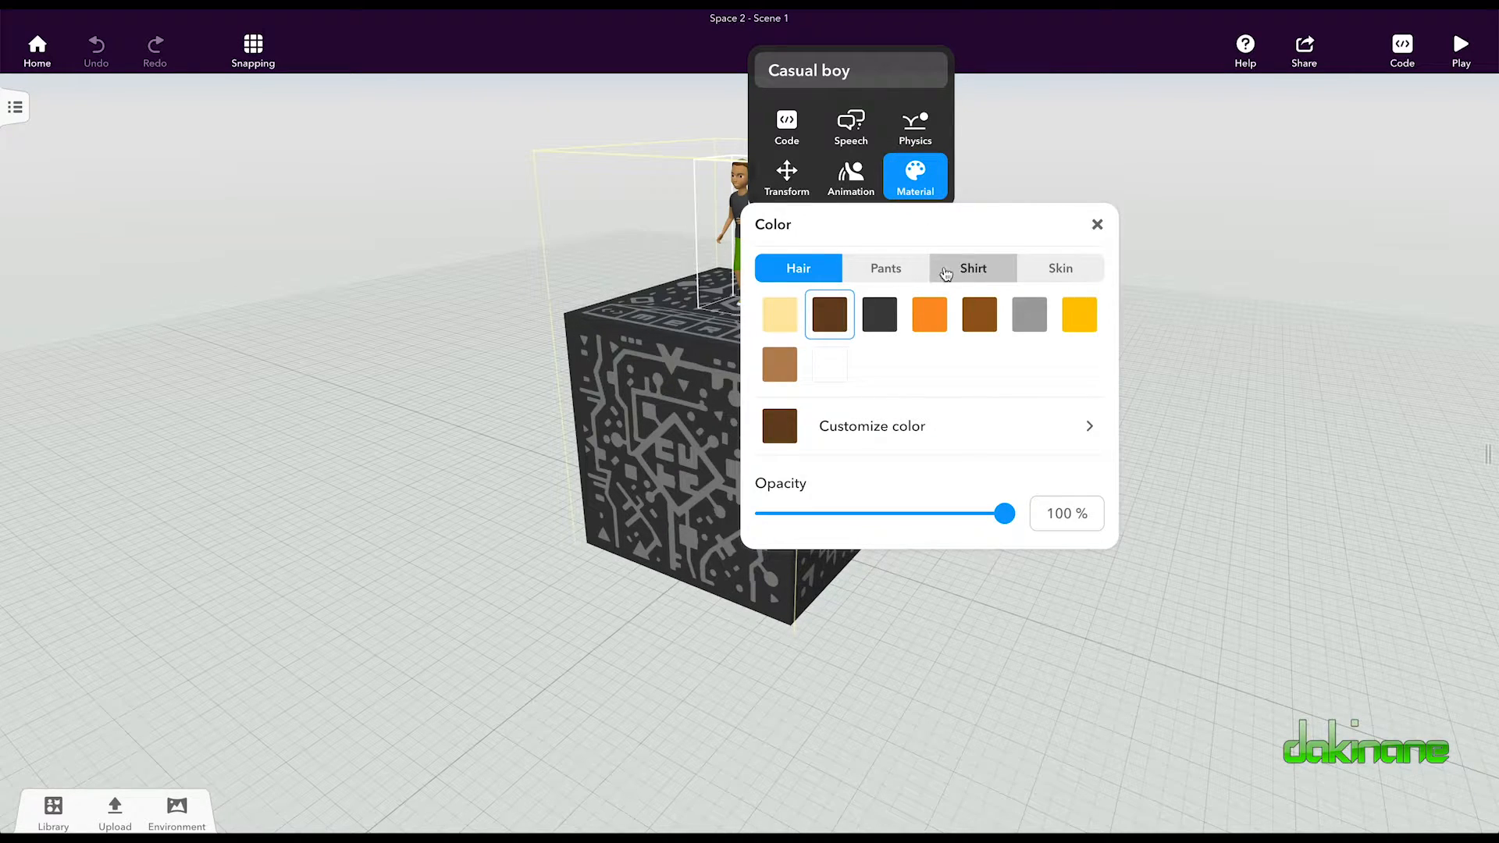
pyautogui.click(896, 275)
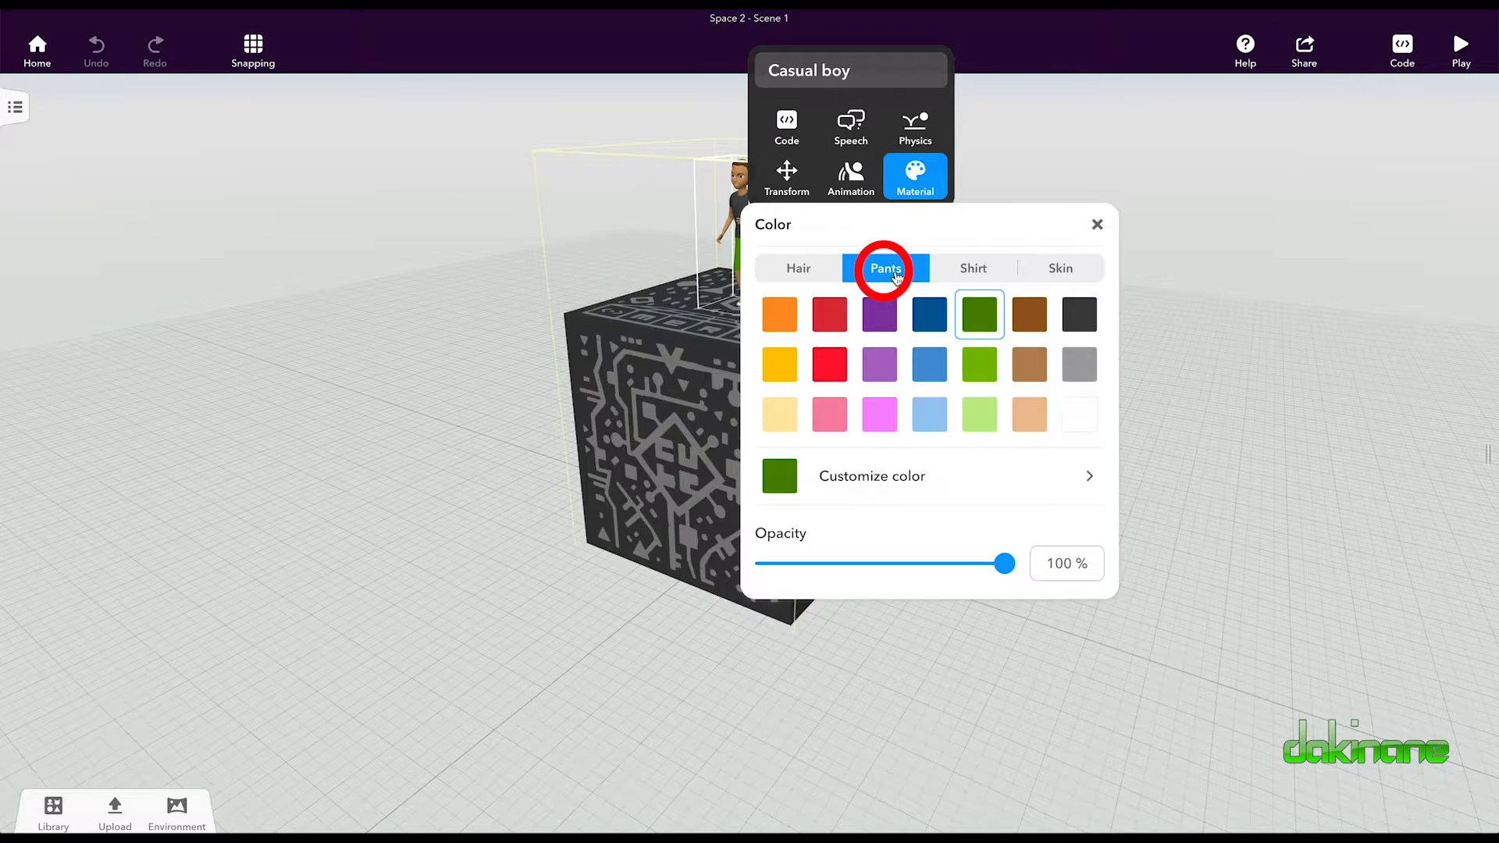
pyautogui.click(838, 364)
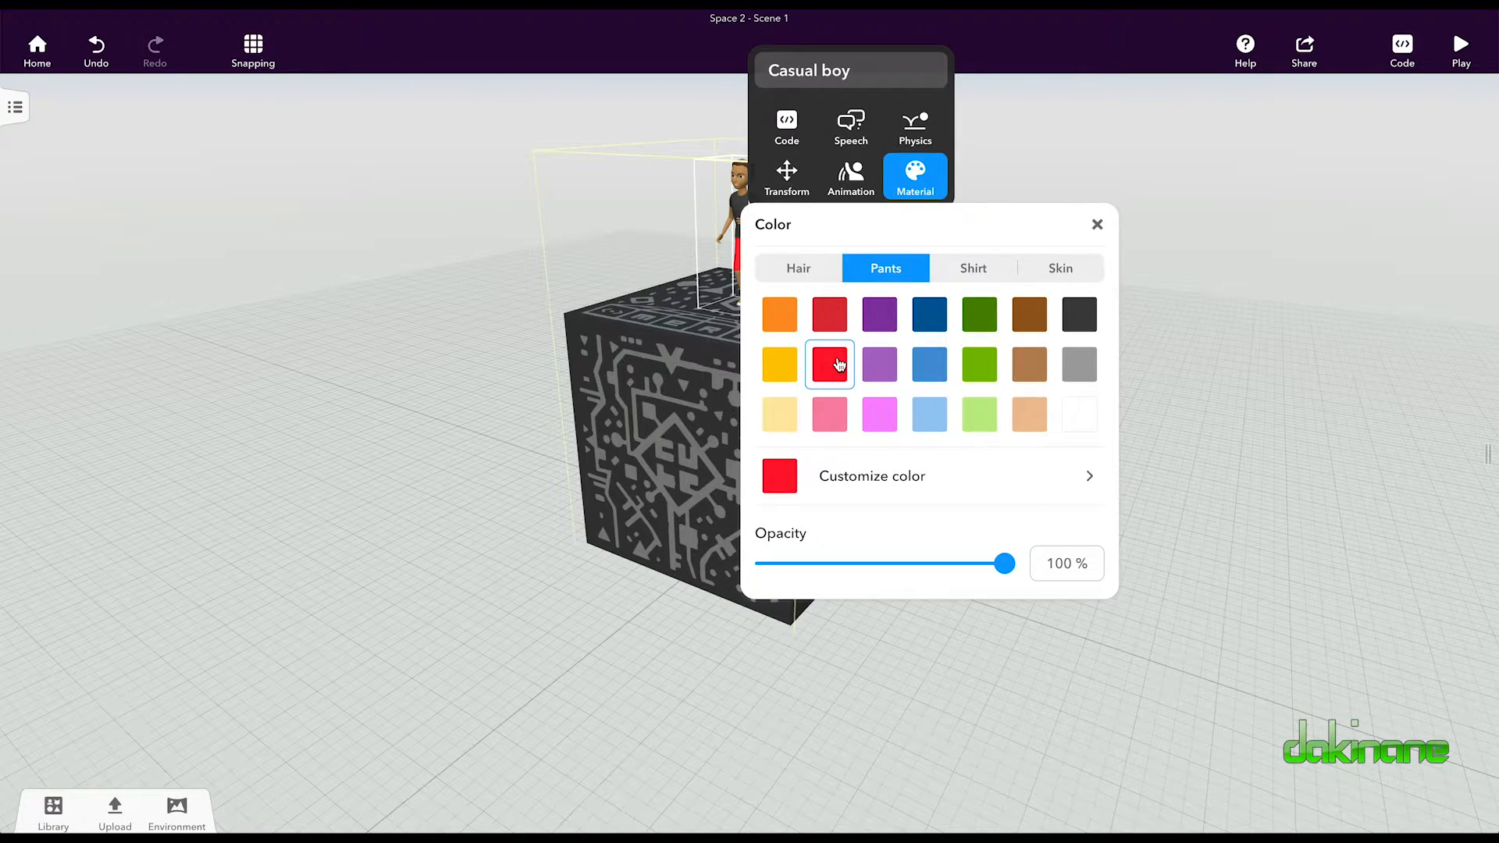
pyautogui.click(973, 270)
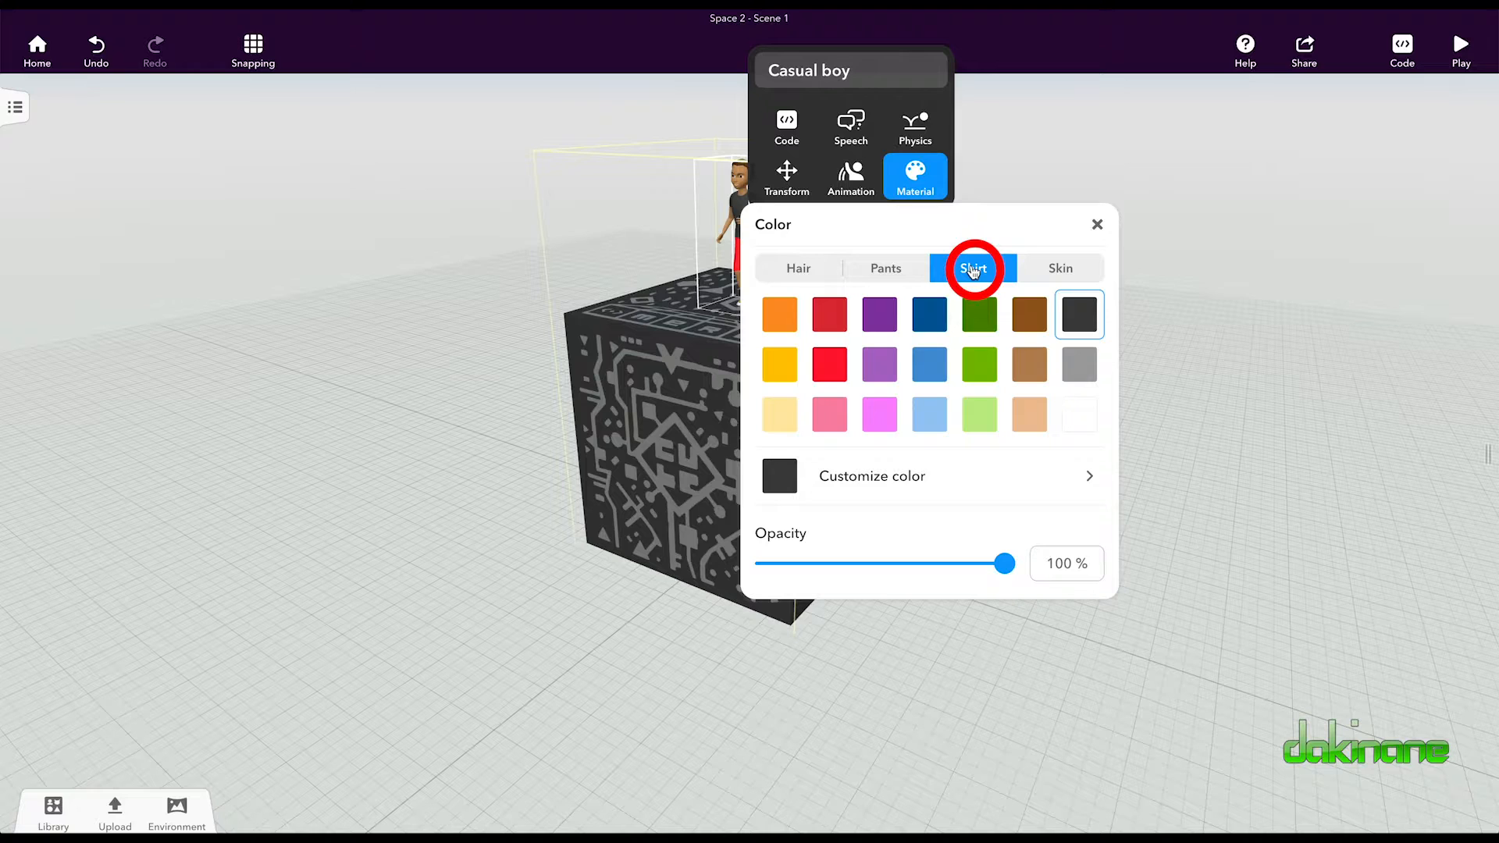
pyautogui.click(979, 366)
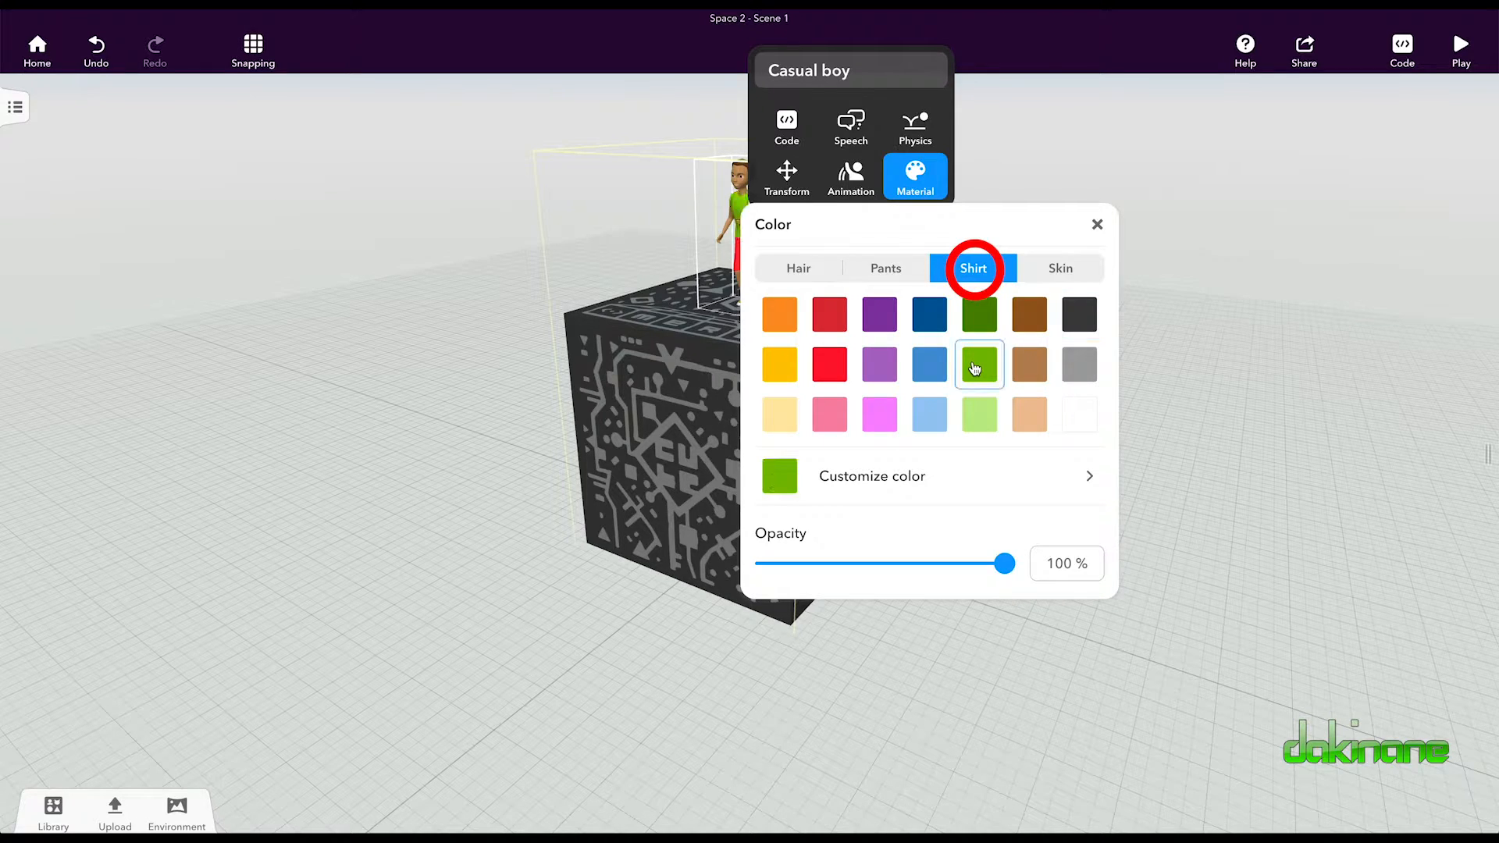
pyautogui.click(1240, 258)
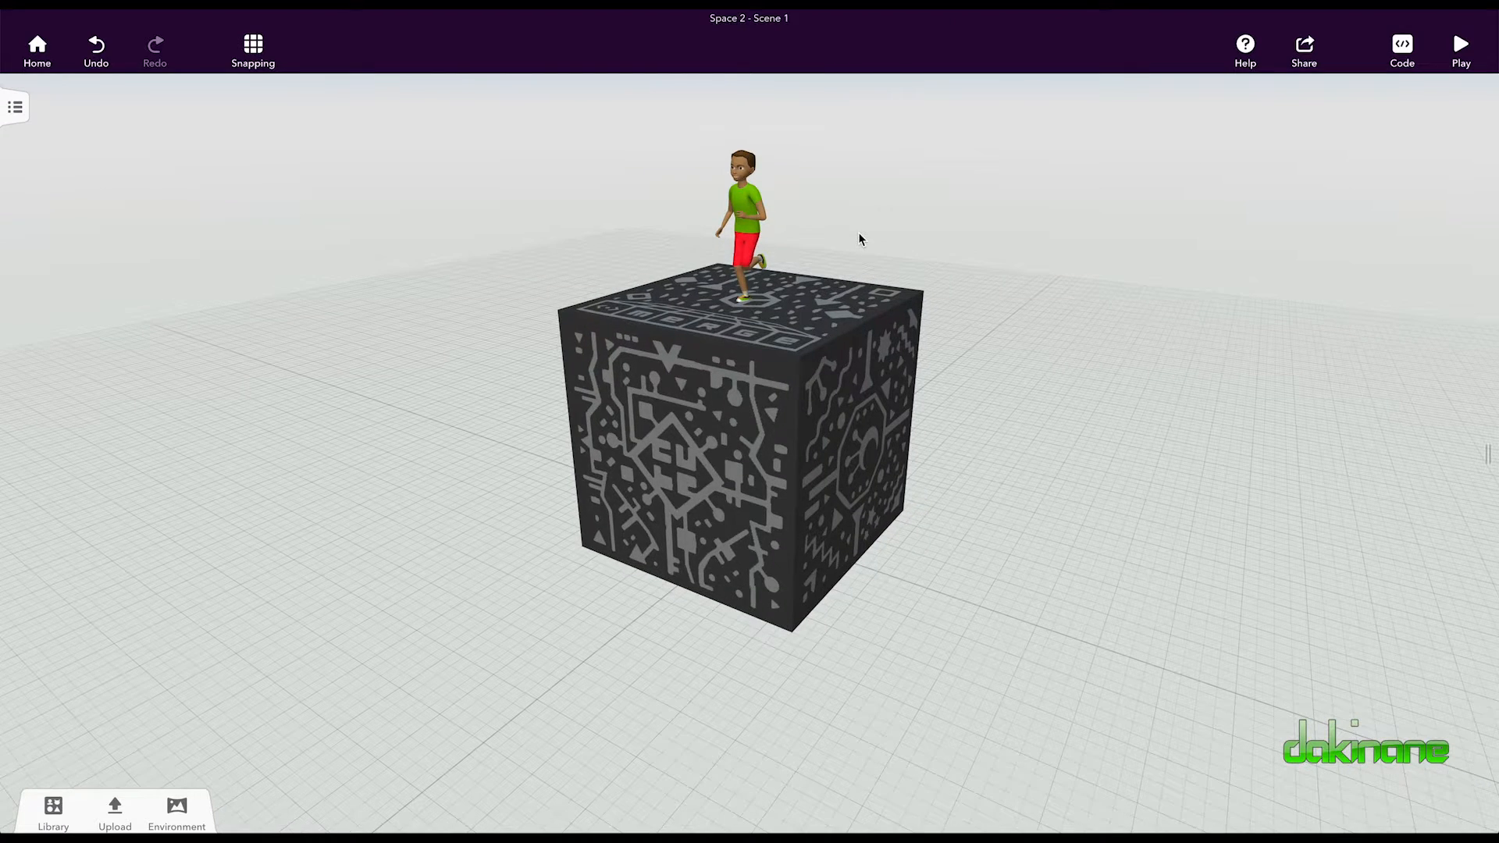
# Step: Give the boy's hair a custom light golden-yellow color, trying a purple hue first
pyautogui.click(746, 219)
pyautogui.click(746, 218)
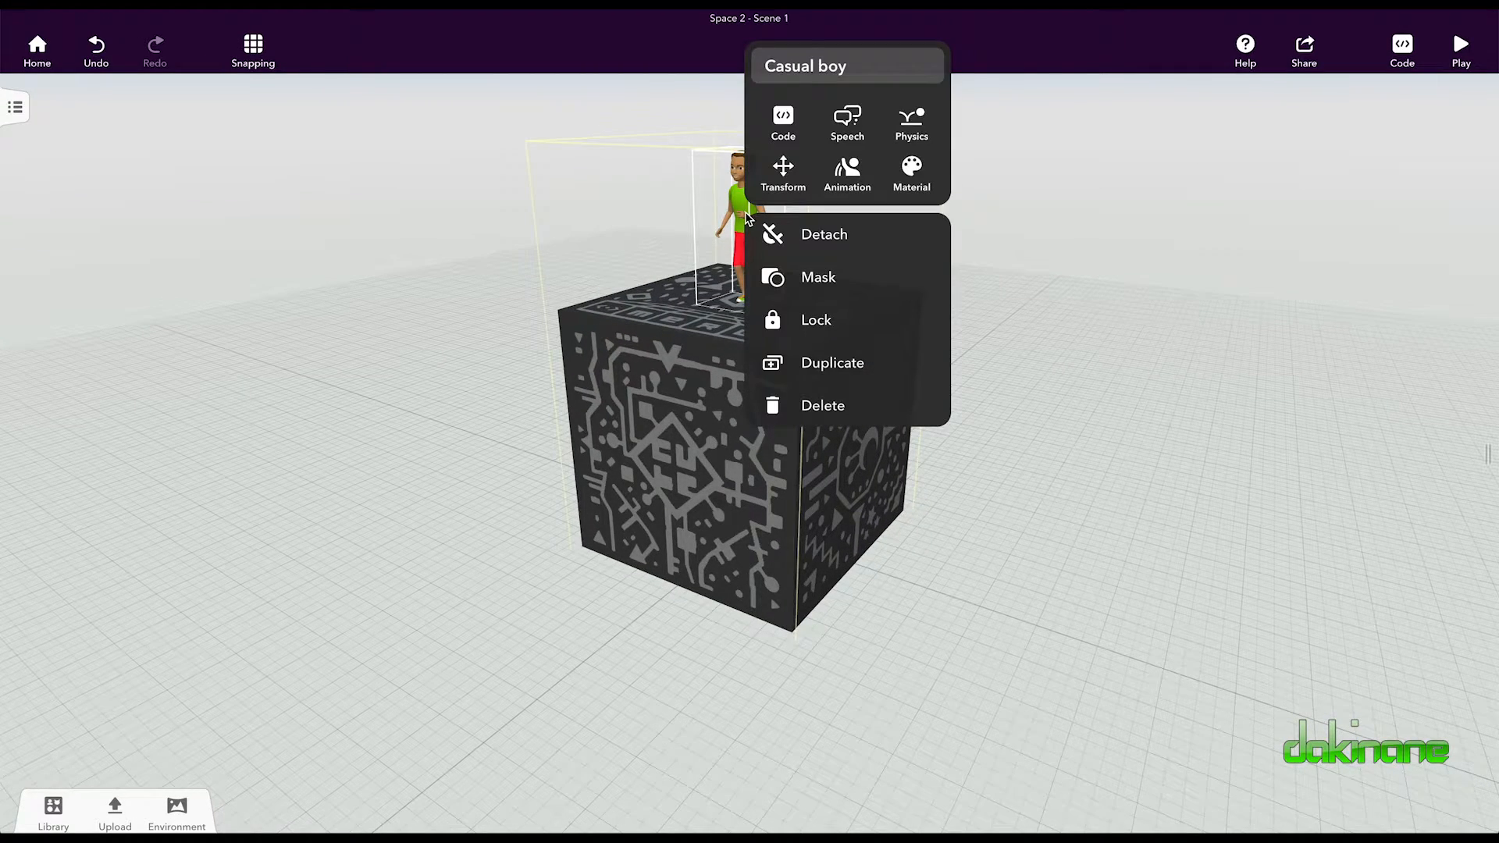
pyautogui.click(911, 169)
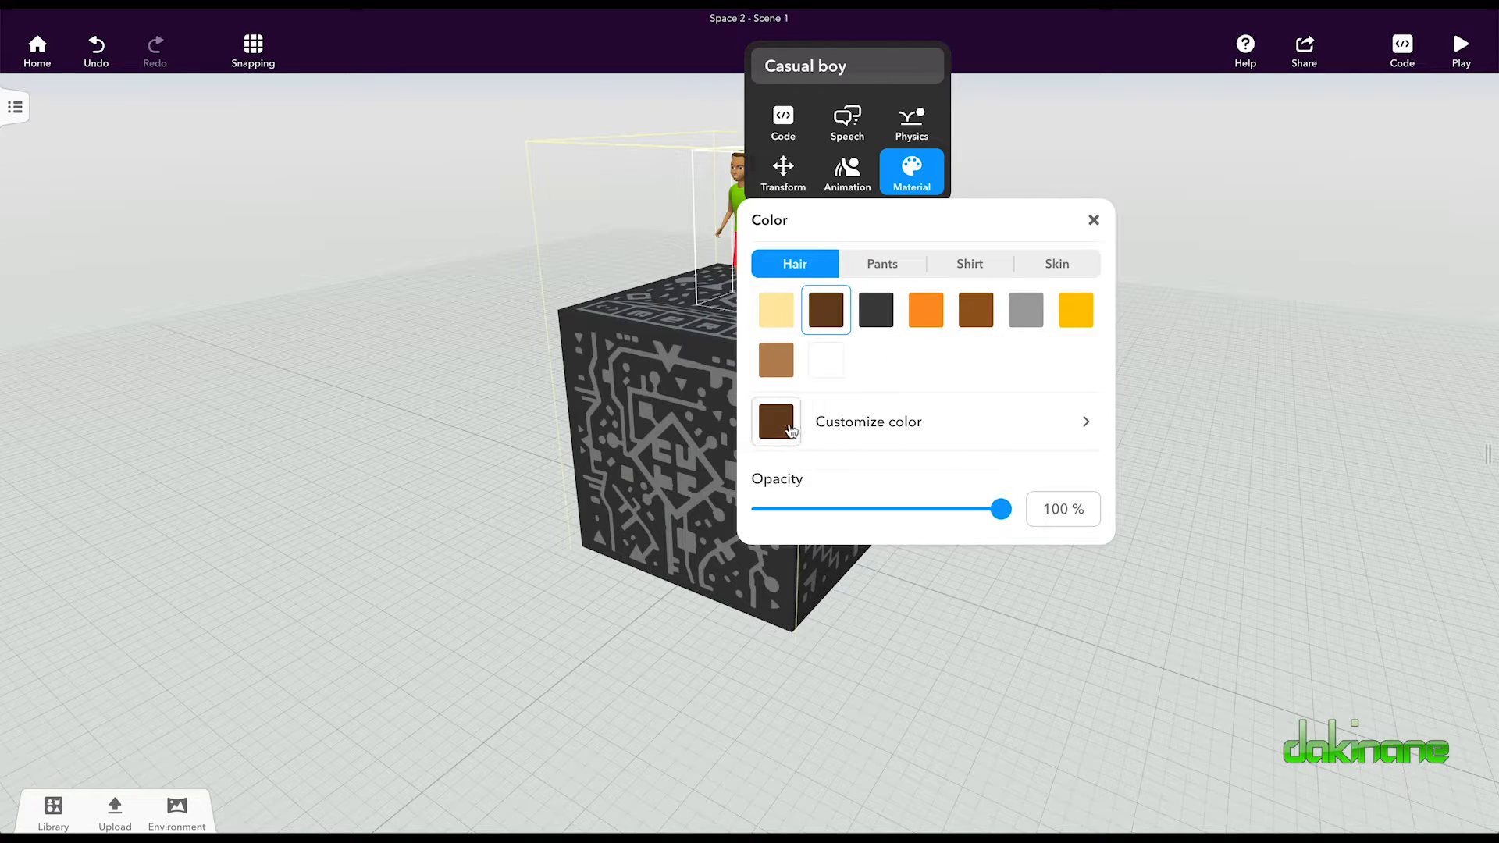
pyautogui.click(1085, 423)
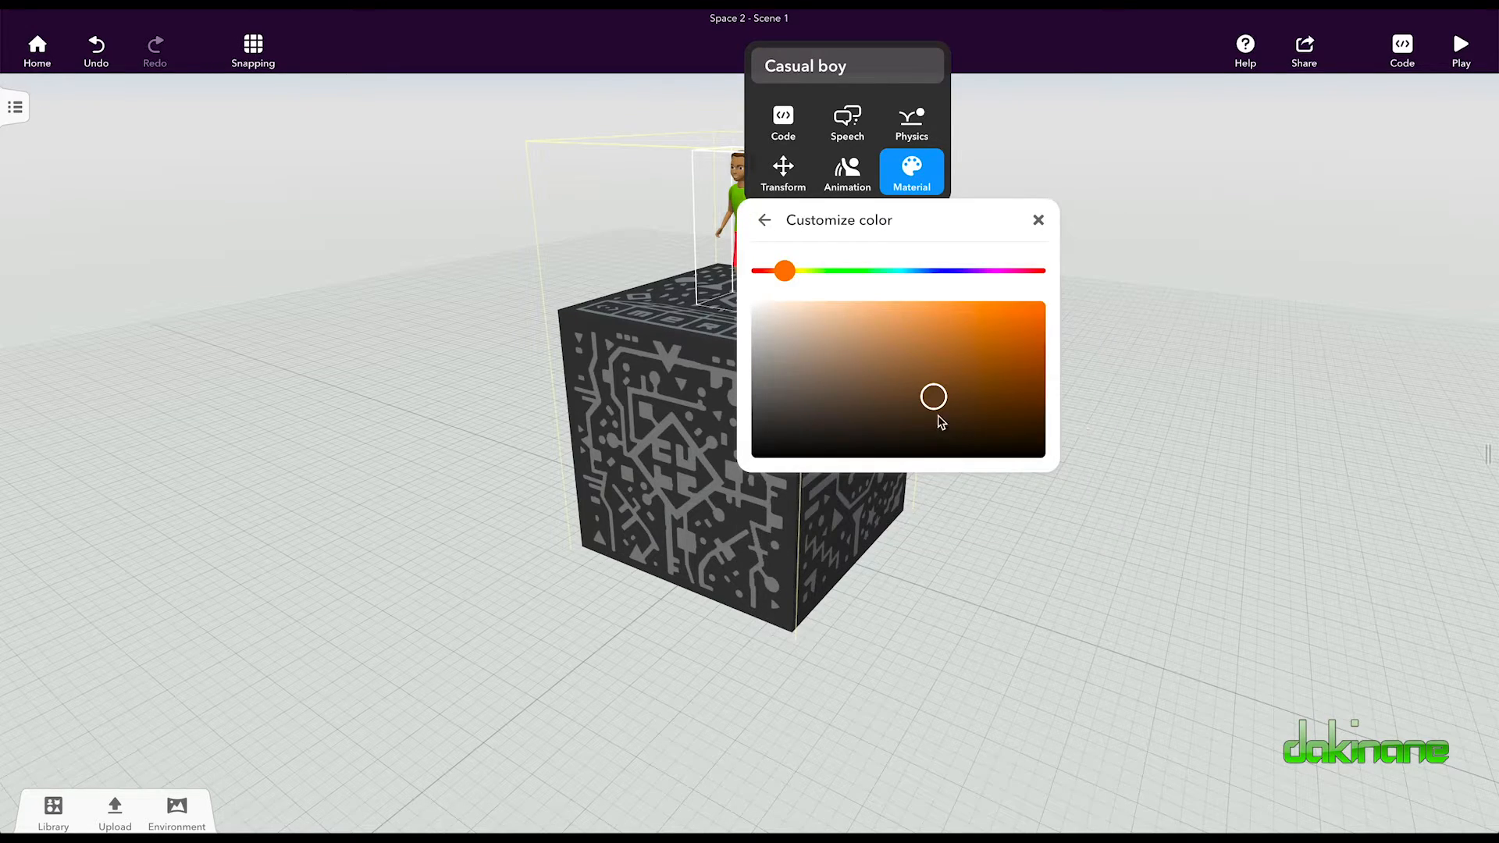
pyautogui.moveTo(807, 273); pyautogui.dragTo(977, 273)
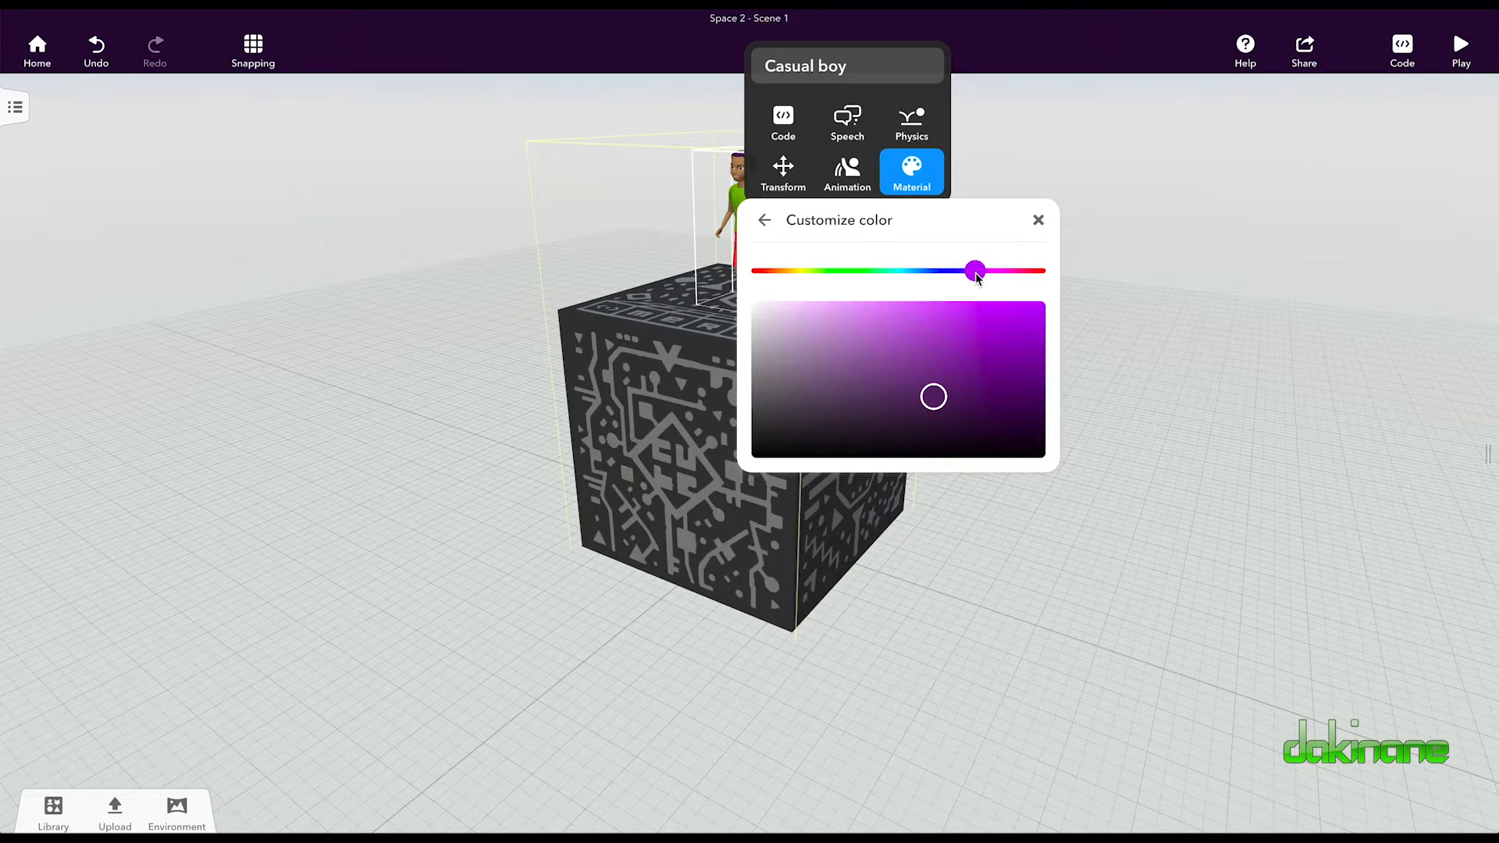
pyautogui.moveTo(932, 396); pyautogui.dragTo(923, 329)
pyautogui.moveTo(977, 275); pyautogui.dragTo(798, 280)
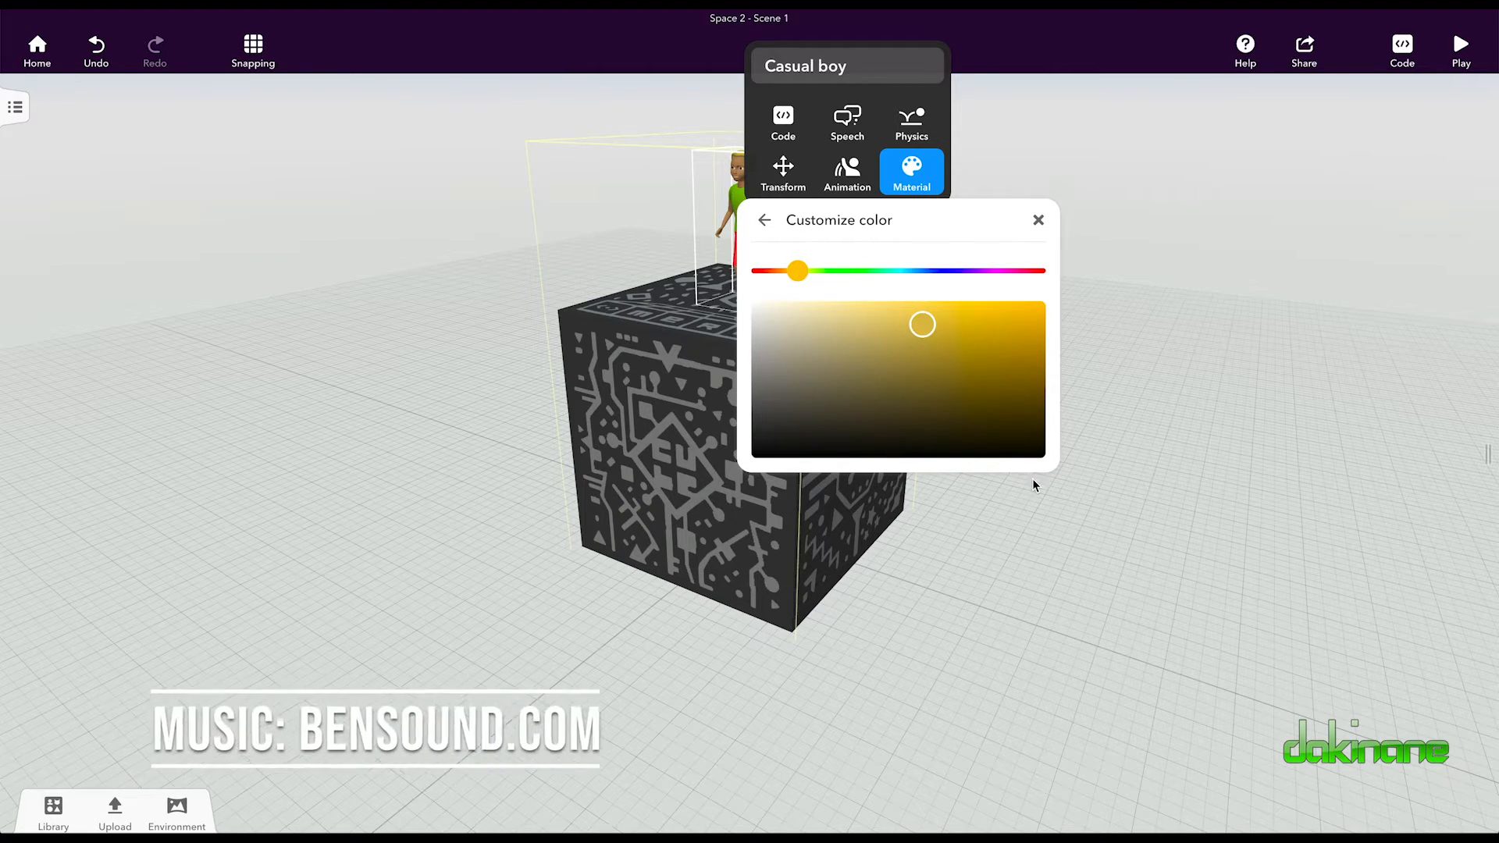
pyautogui.click(1061, 582)
pyautogui.moveTo(999, 528); pyautogui.dragTo(1006, 487)
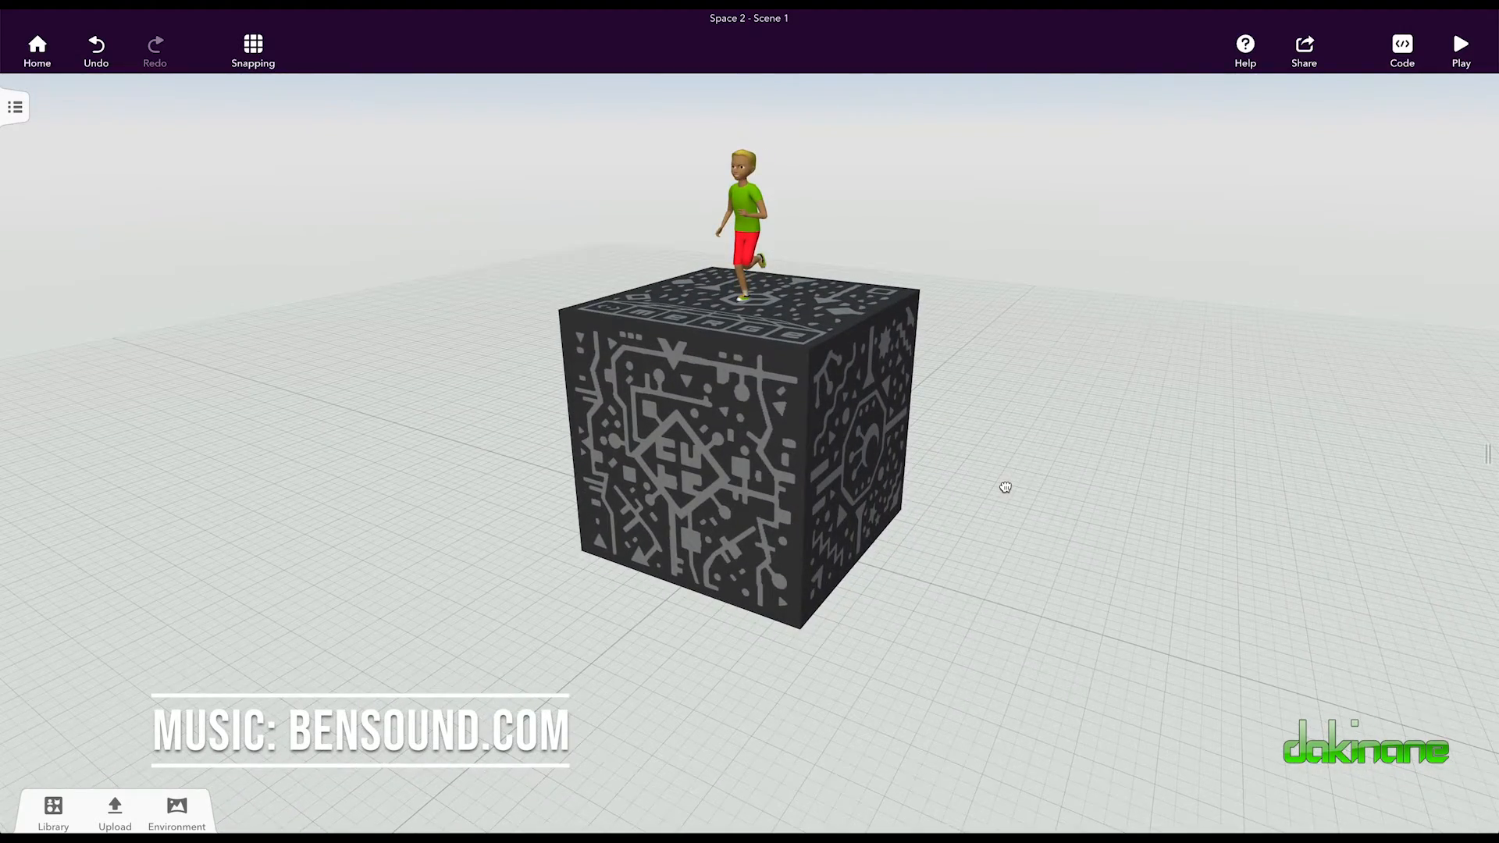